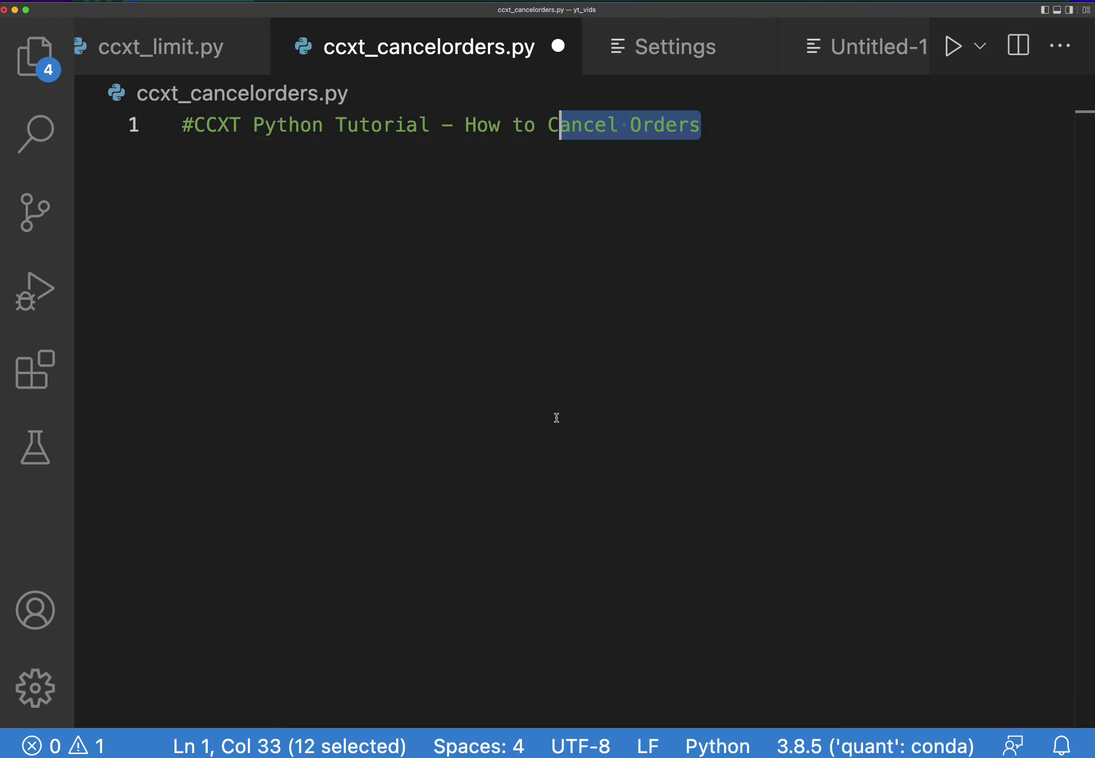
# Add 'import ccxt' and 'import dontshare_config as ds' lines below the header comment
pyautogui.press('Right')
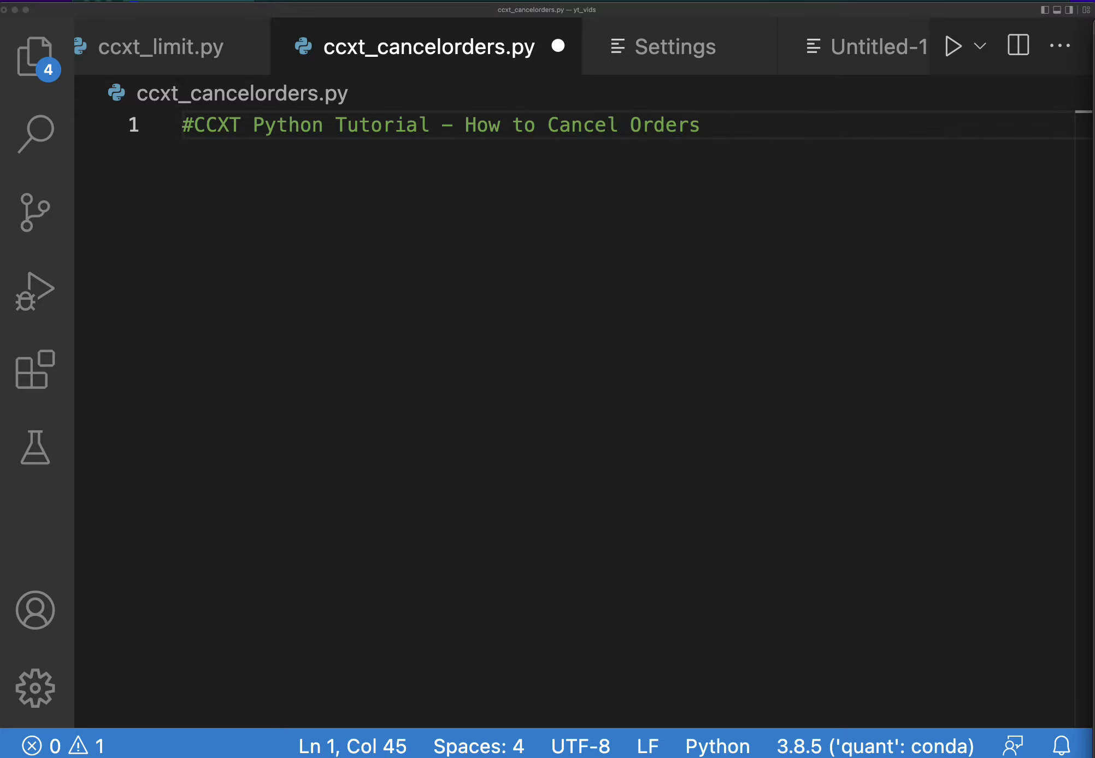
pyautogui.press('Return')
pyautogui.press('Return')
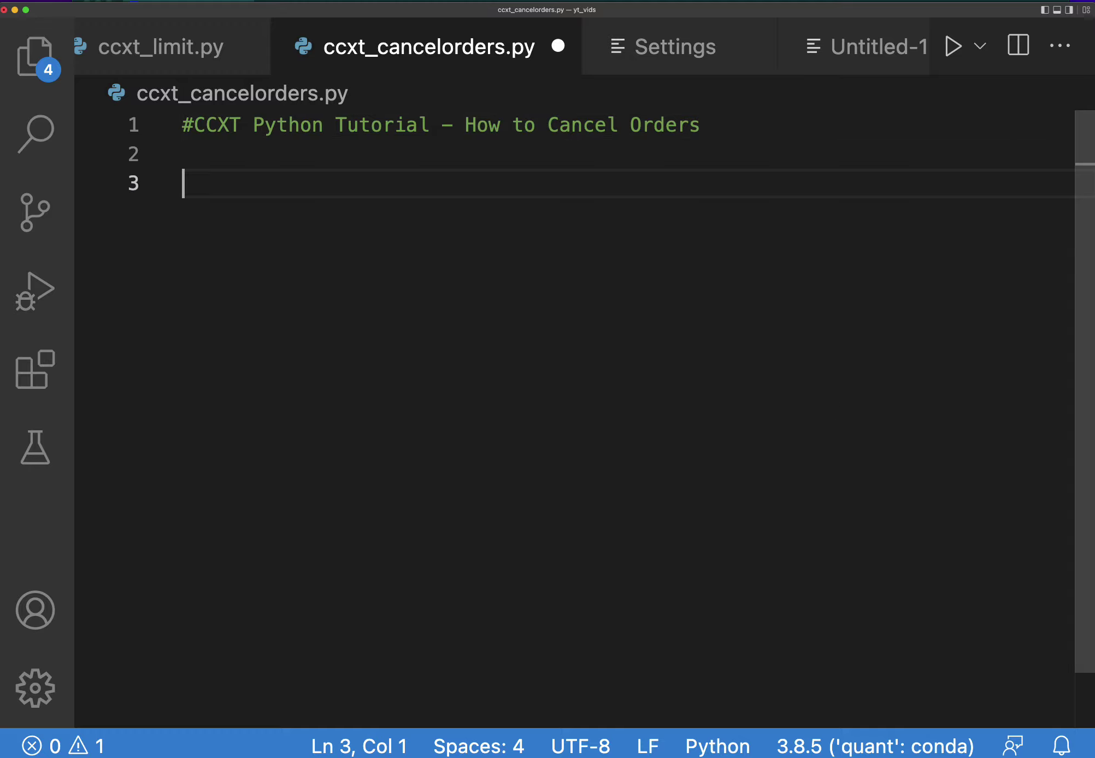
pyautogui.write('import c')
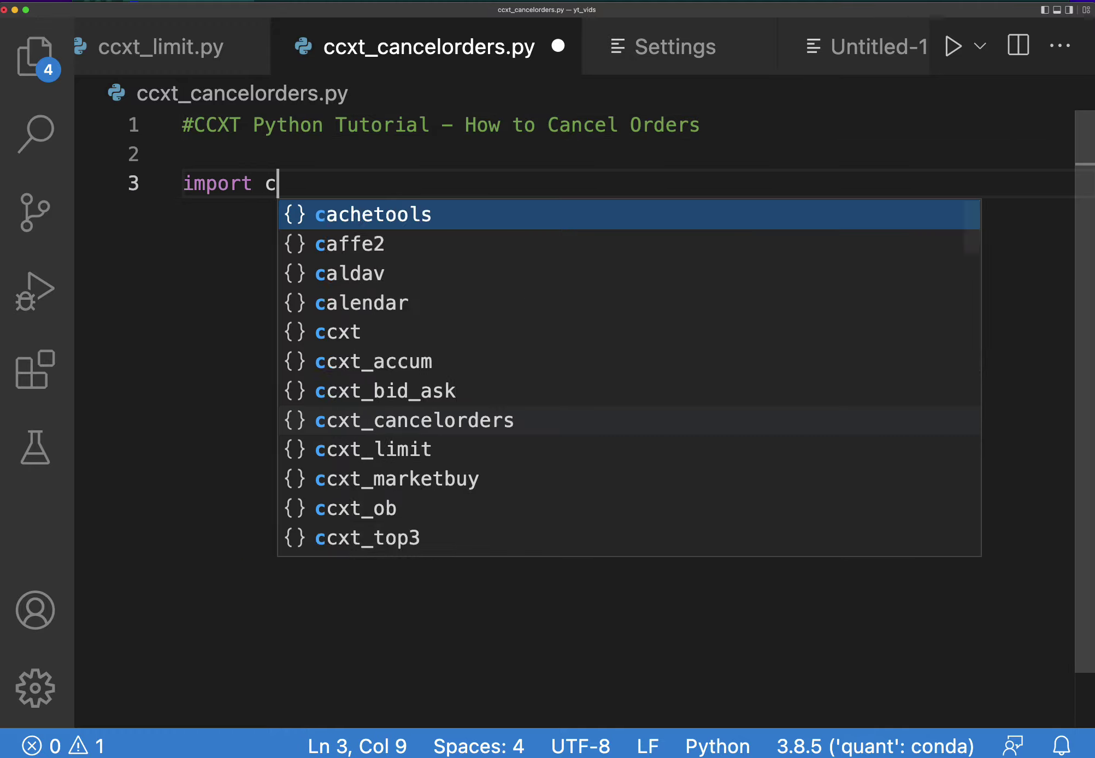
pyautogui.write('cxt')
pyautogui.press('Return')
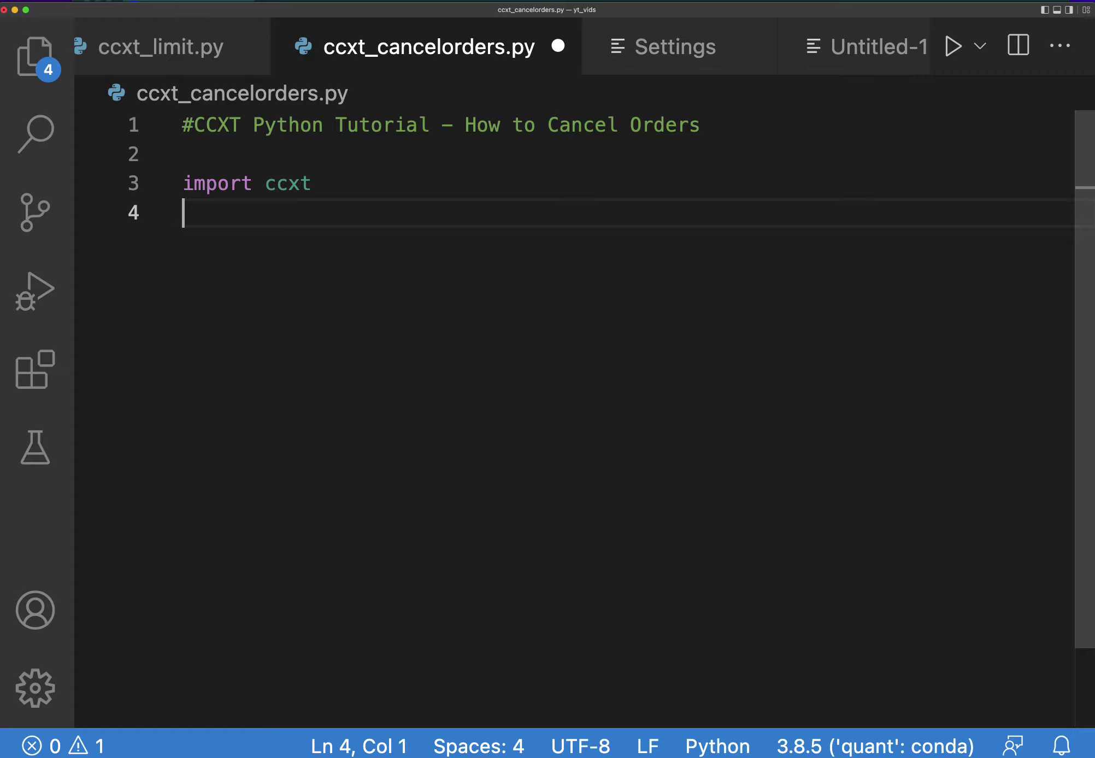
pyautogui.write('import dont')
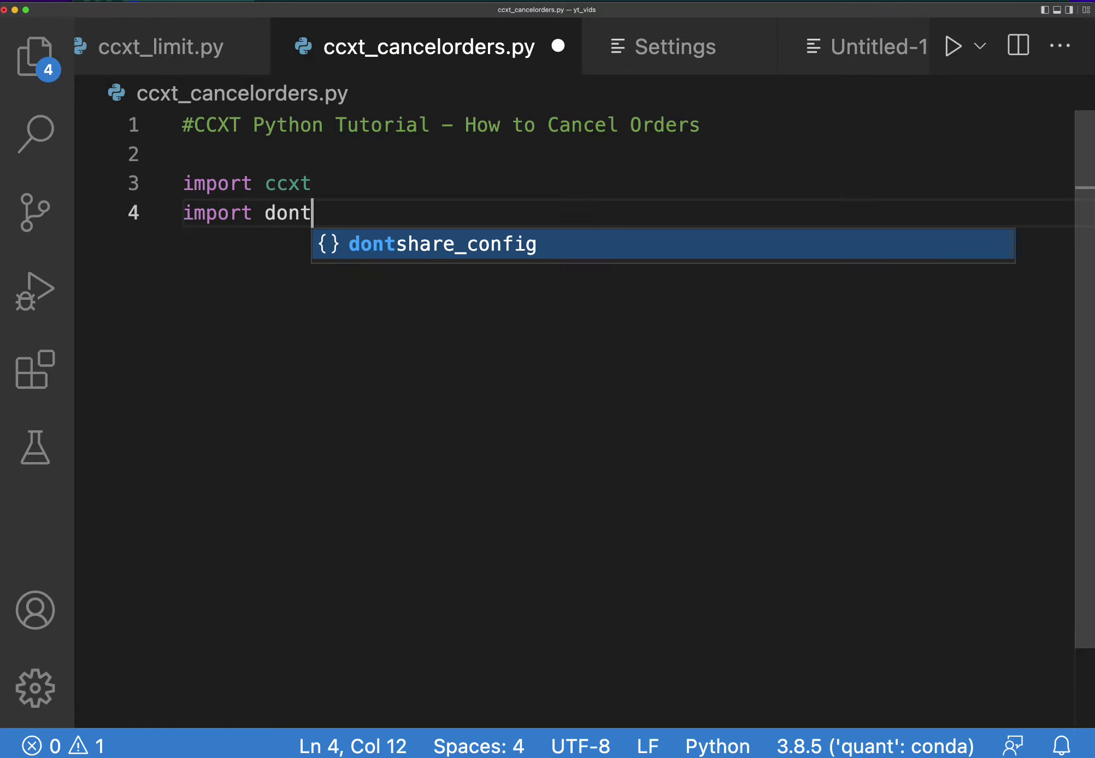
pyautogui.press('Tab')
pyautogui.write('as d')
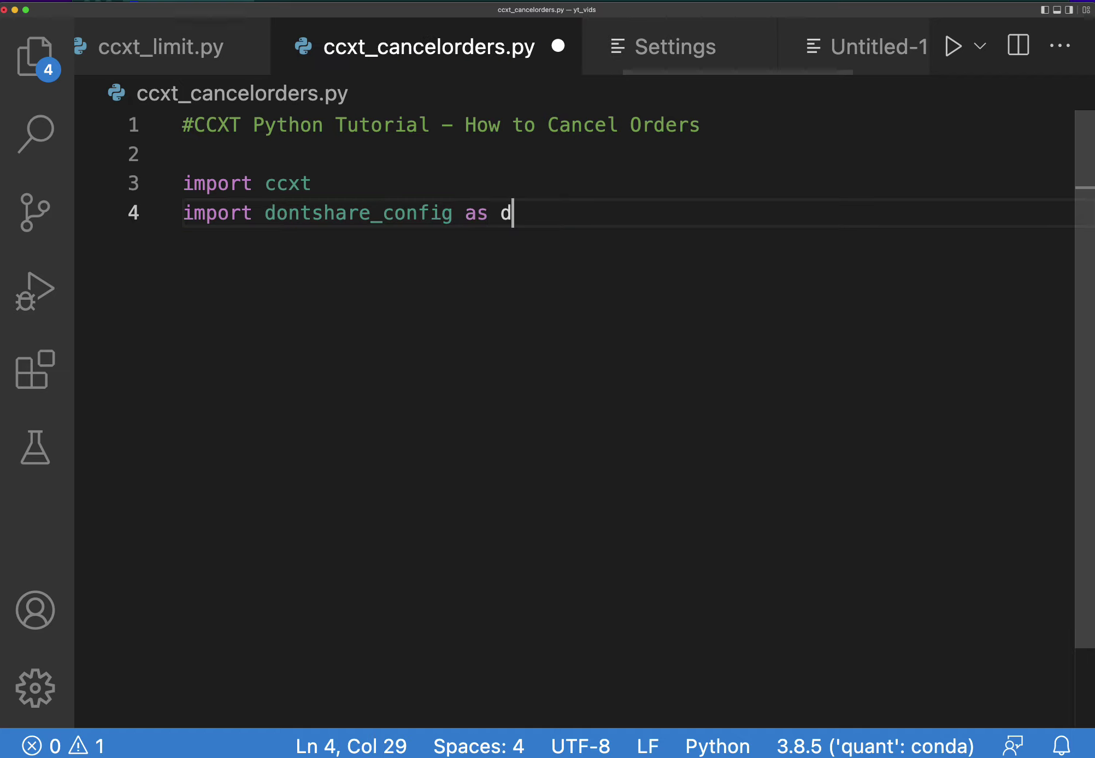
pyautogui.write('s')
pyautogui.press('Return')
pyautogui.press('Return')
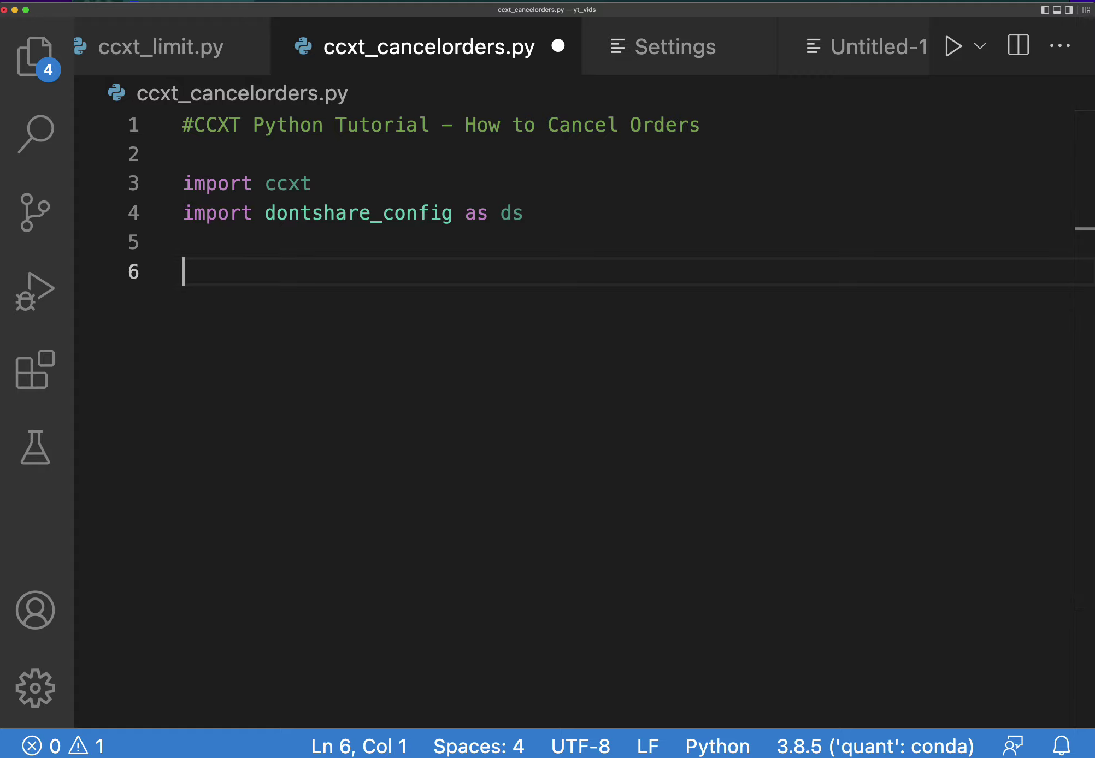
pyautogui.write('phemex ')
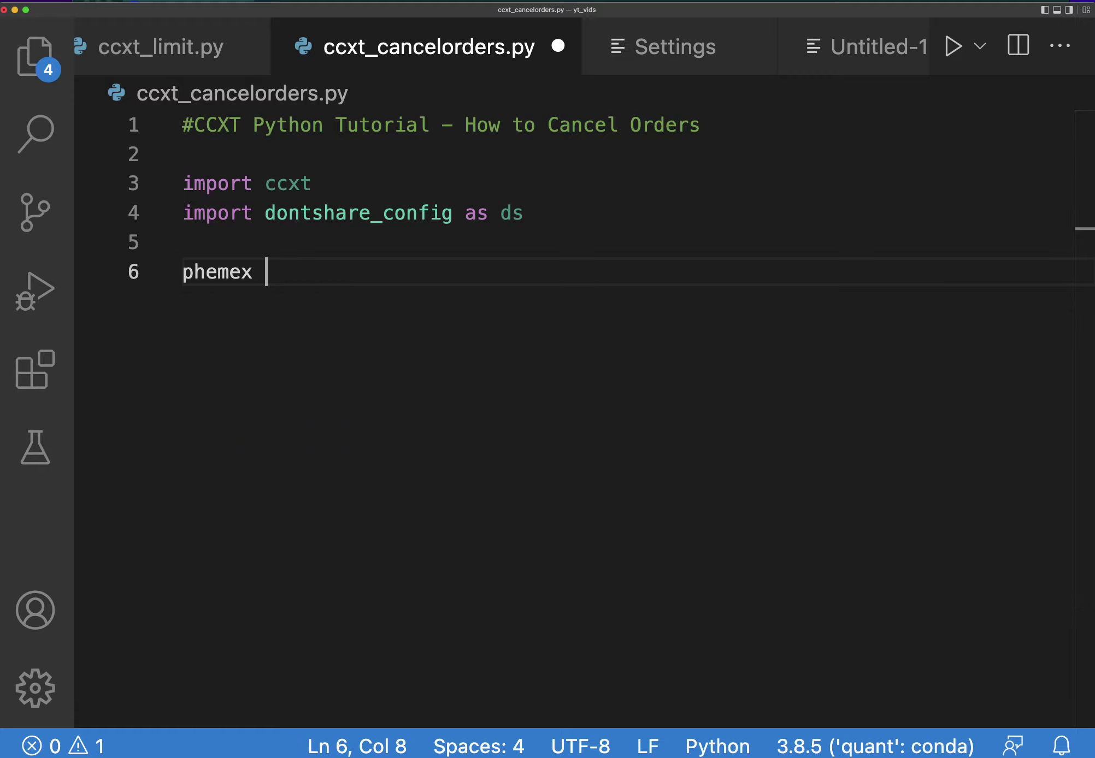
pyautogui.write('= ccxt')
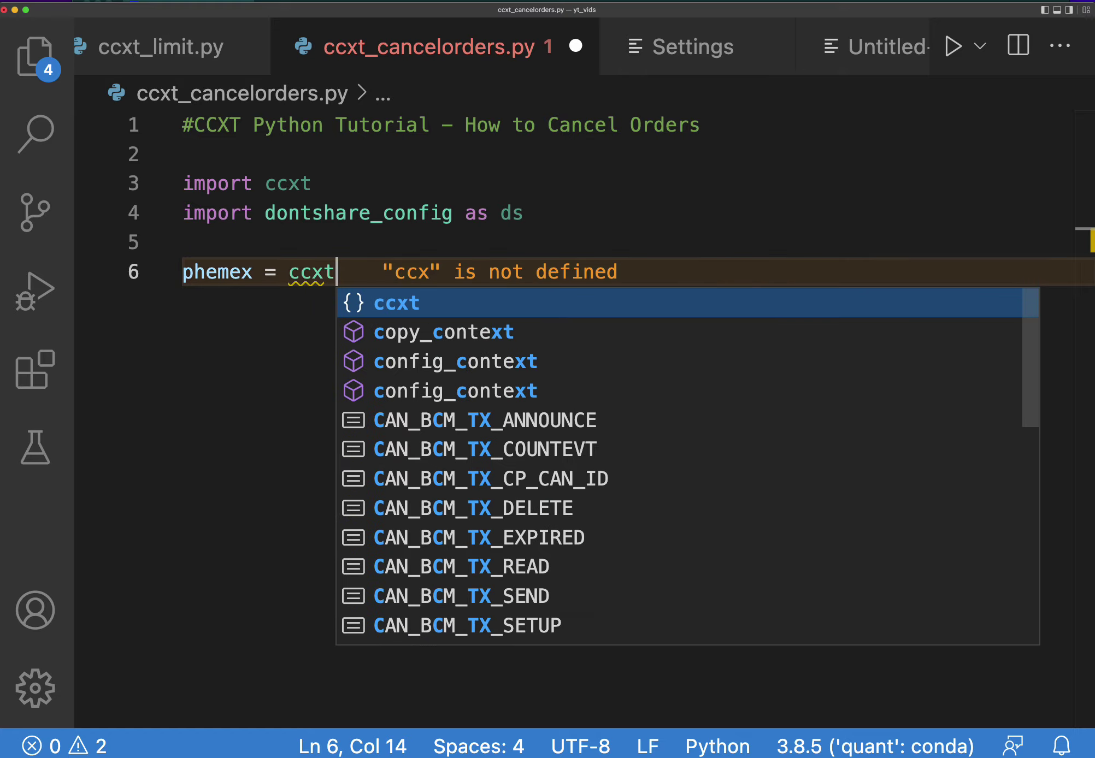
pyautogui.write('.phemex')
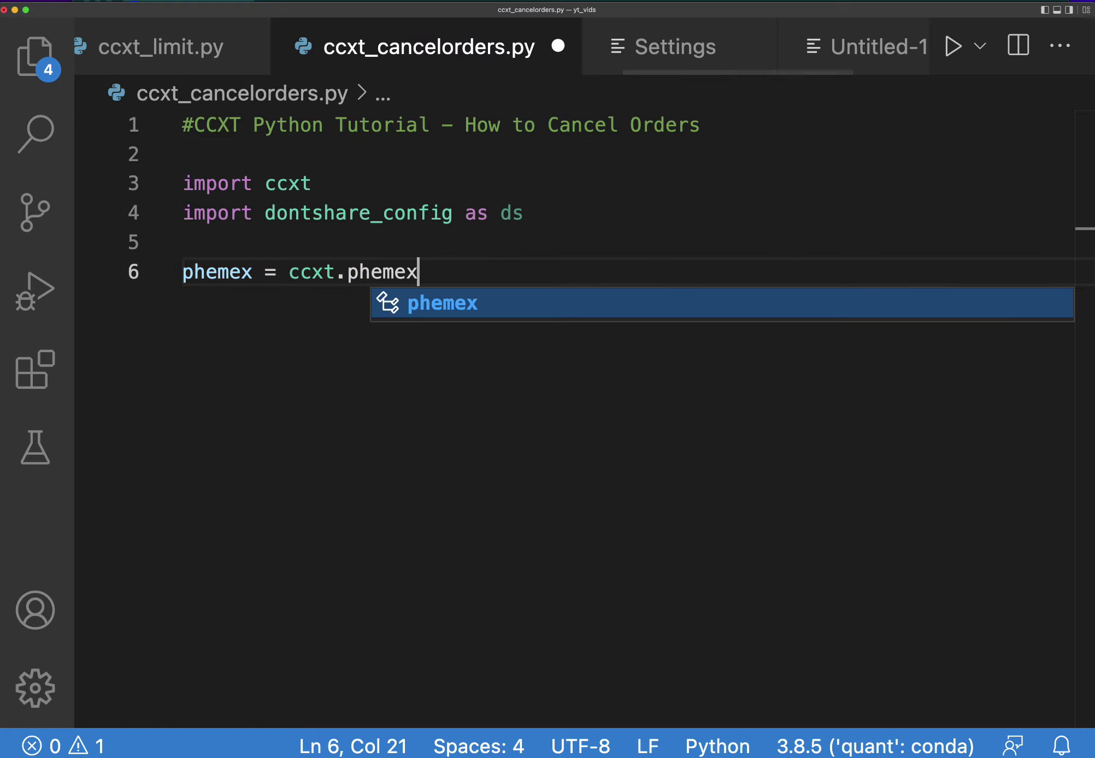
pyautogui.write('({')
# Define phemex = ccxt.phemex({...}) with 'enableRateLimit': True and placeholder apiKey and secret entries
pyautogui.press('Return')
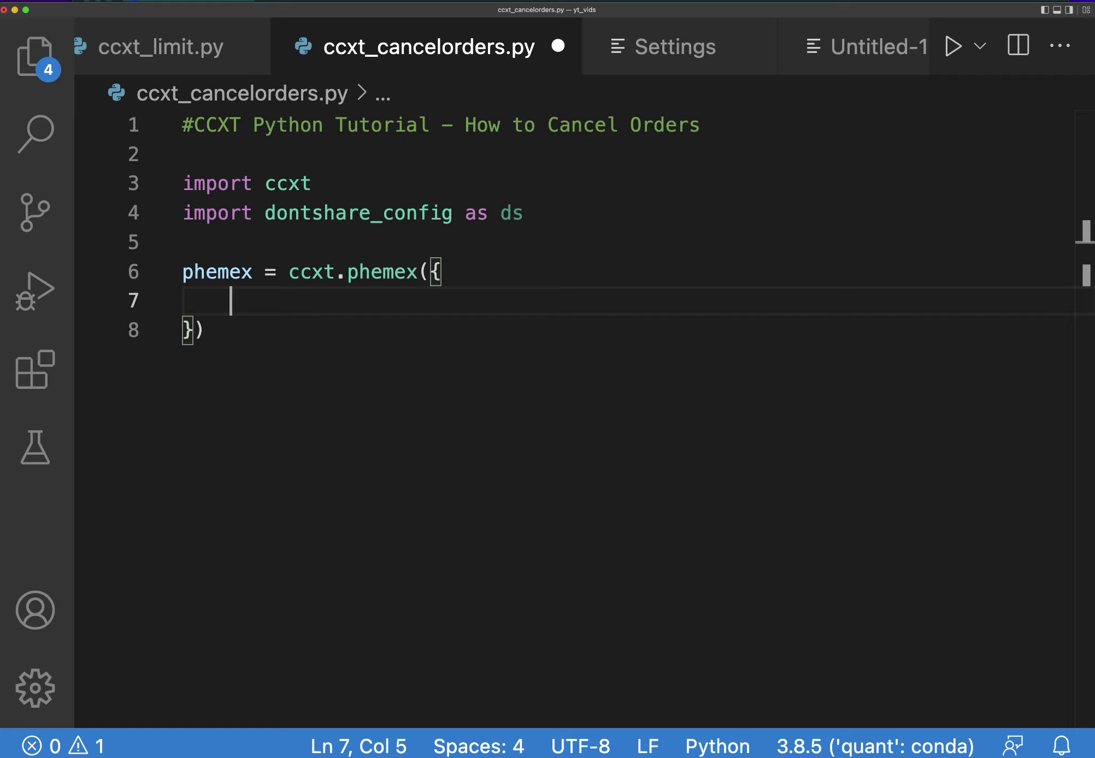
pyautogui.write("'")
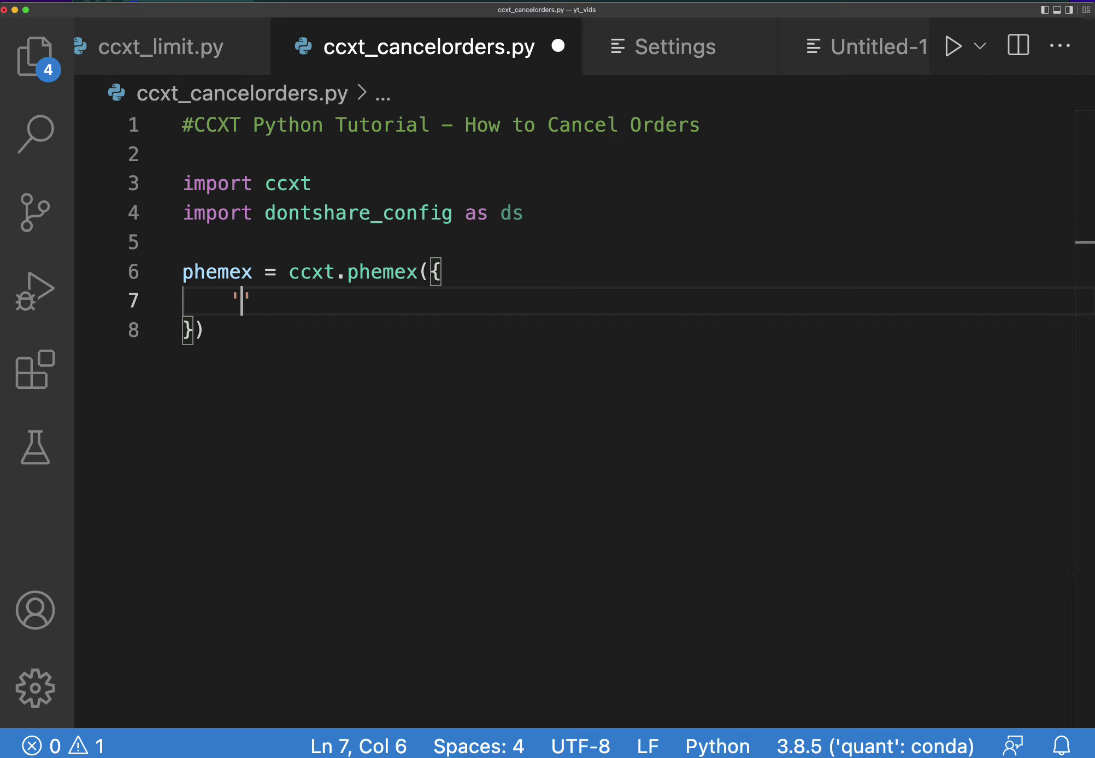
pyautogui.write('eb')
pyautogui.press('BackSpace')
pyautogui.write('nable')
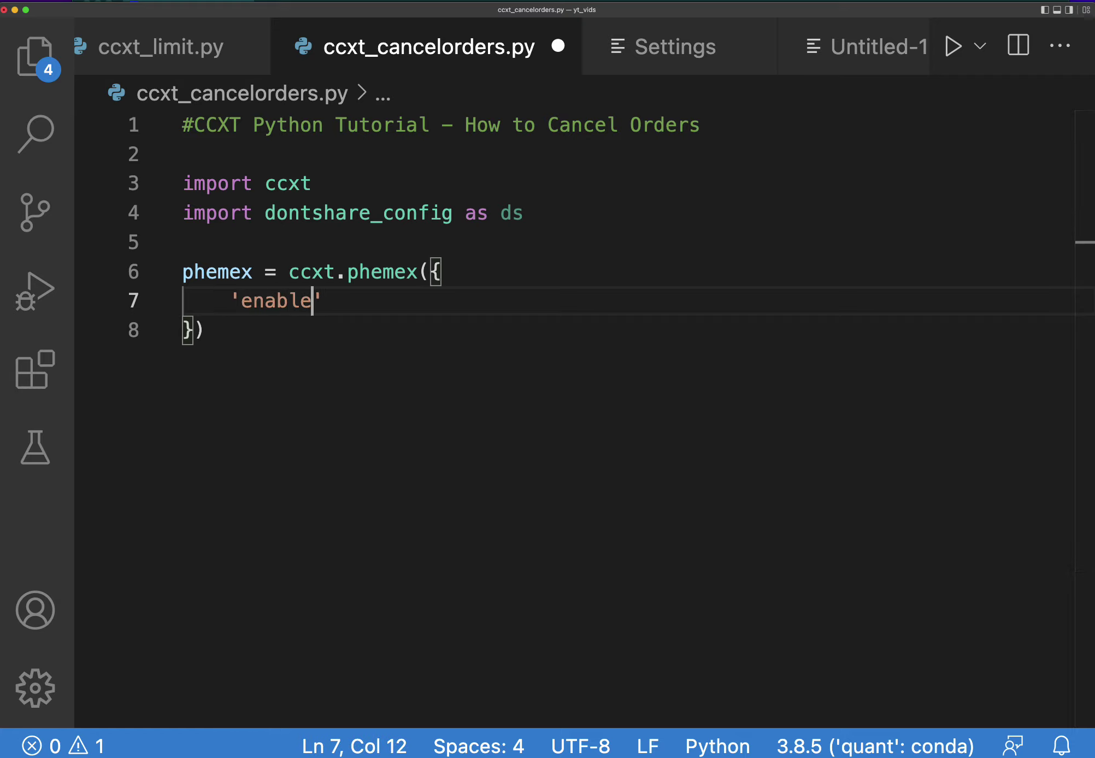
pyautogui.write('RateLim')
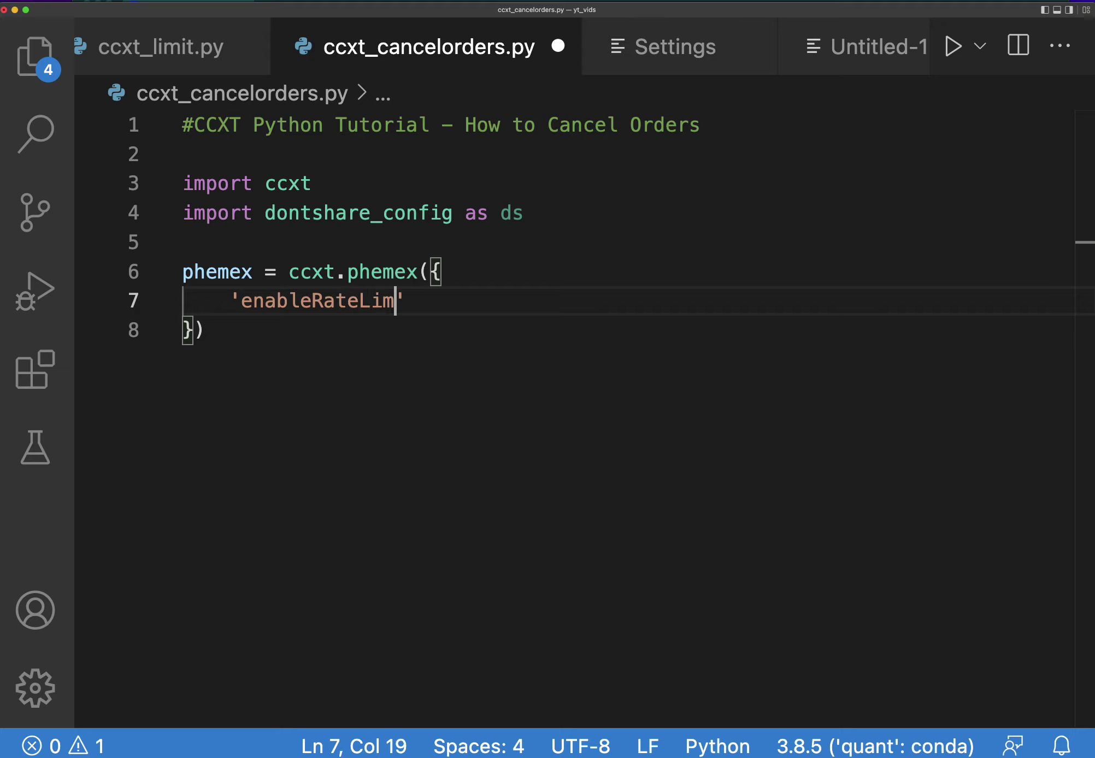
pyautogui.write("it'")
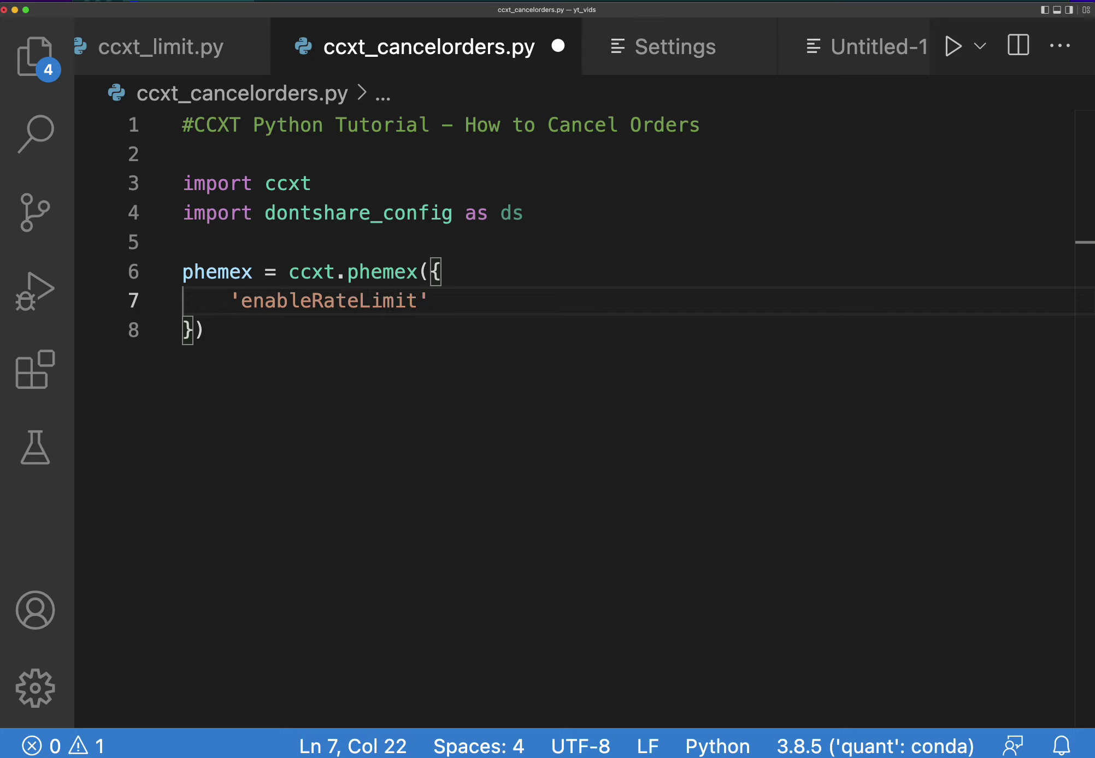
pyautogui.write(': ')
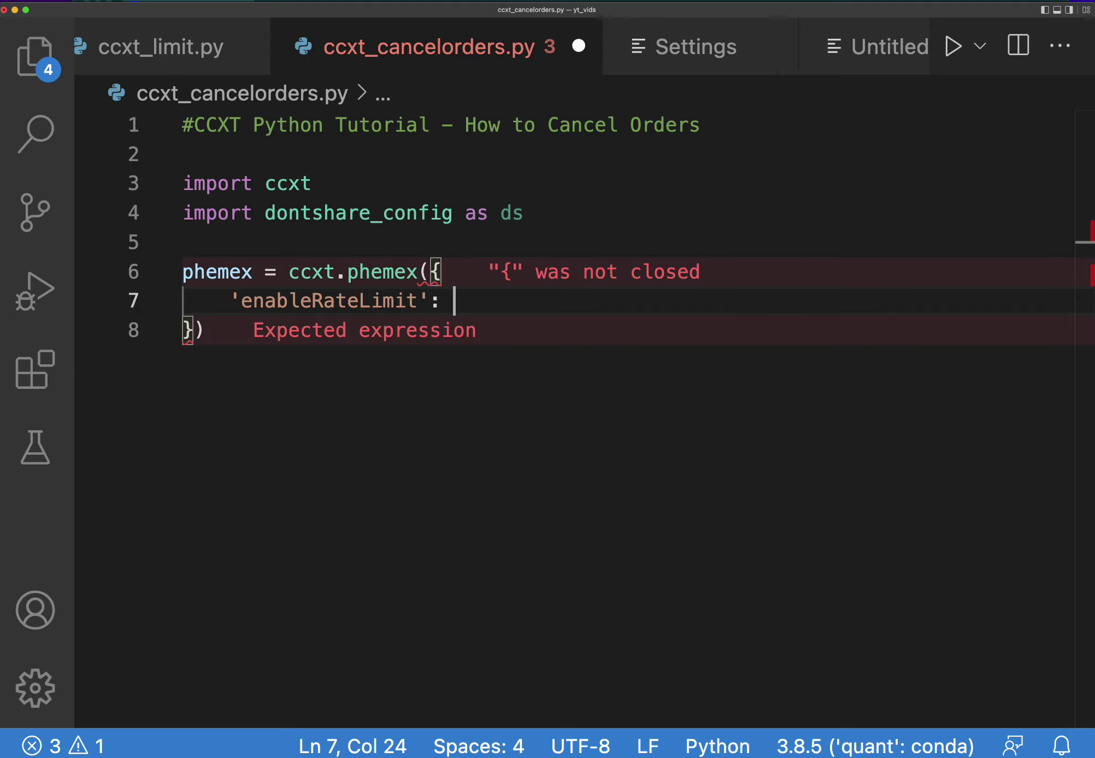
pyautogui.write('True,')
pyautogui.press('Return')
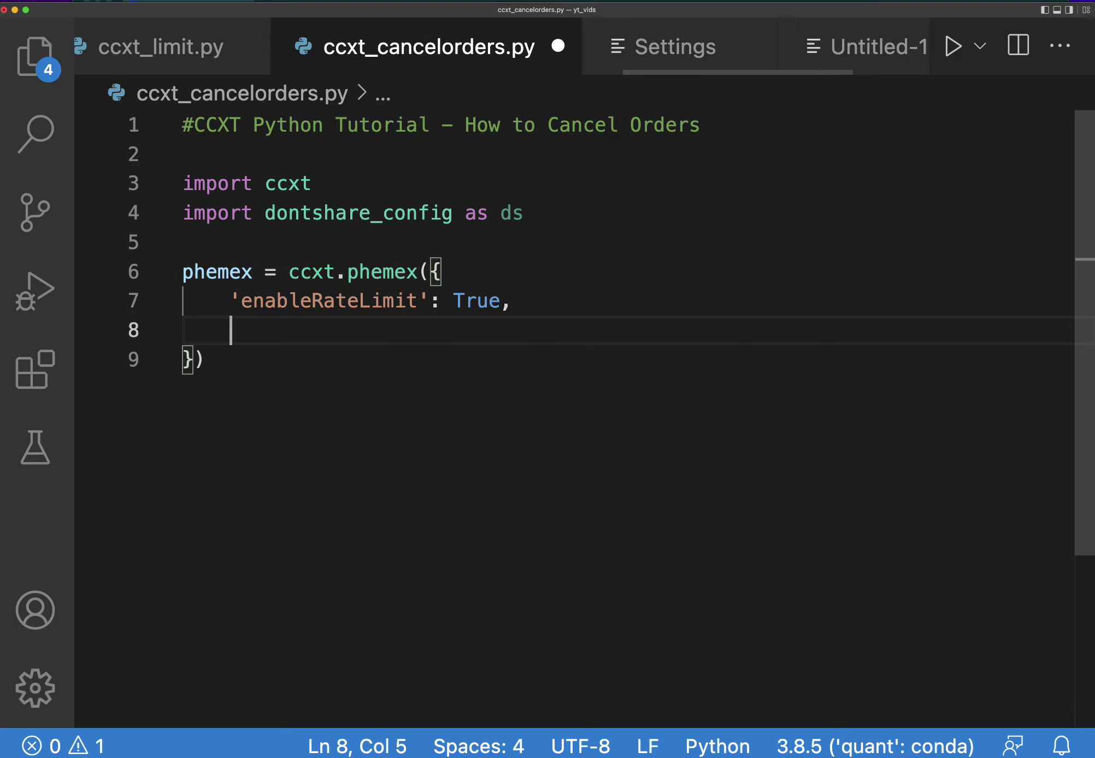
pyautogui.write("'")
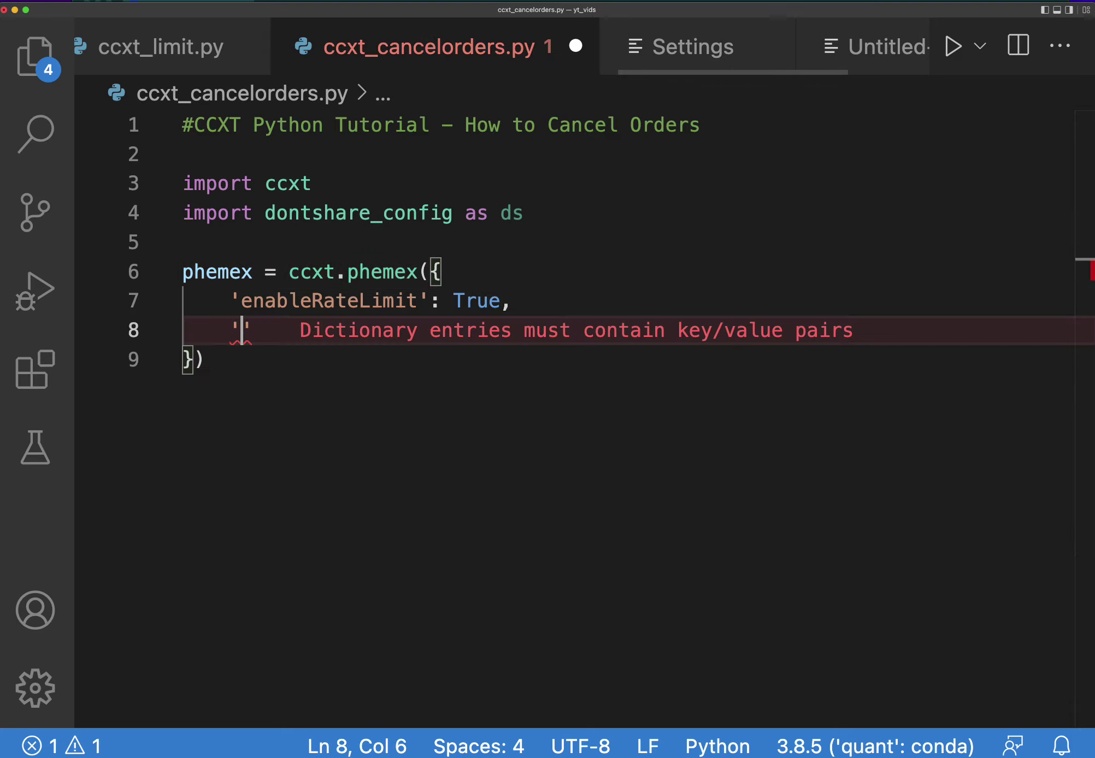
pyautogui.write('apiKey')
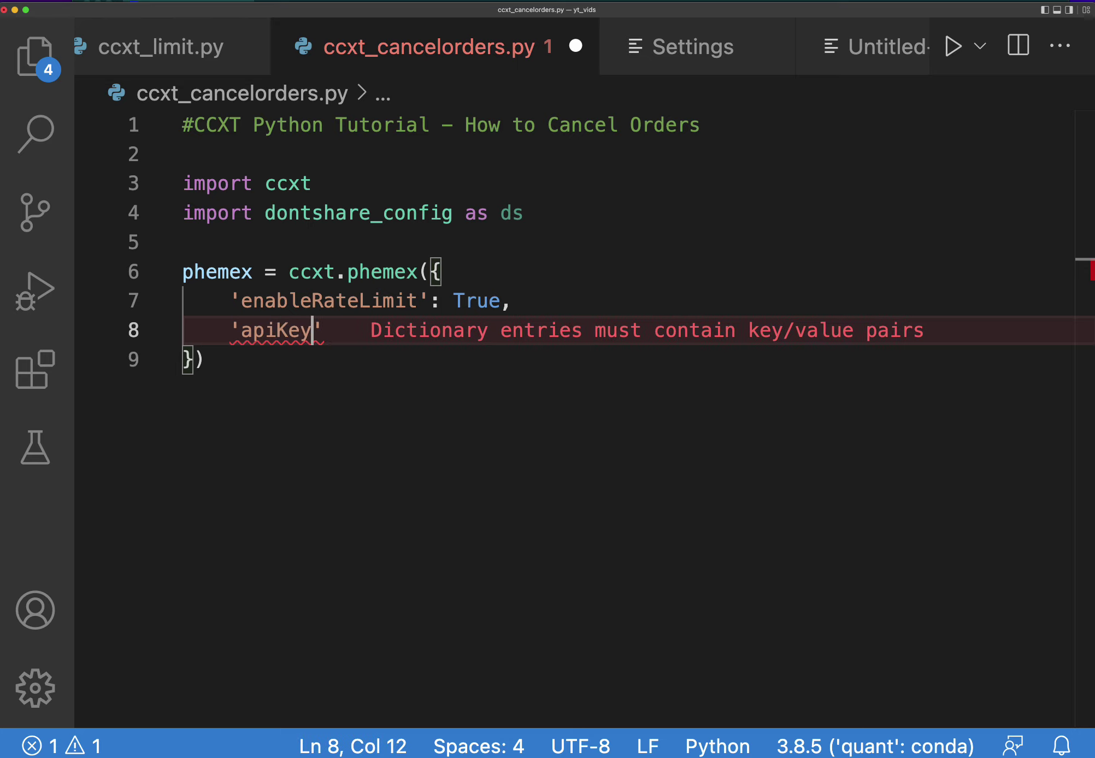
pyautogui.write("': ")
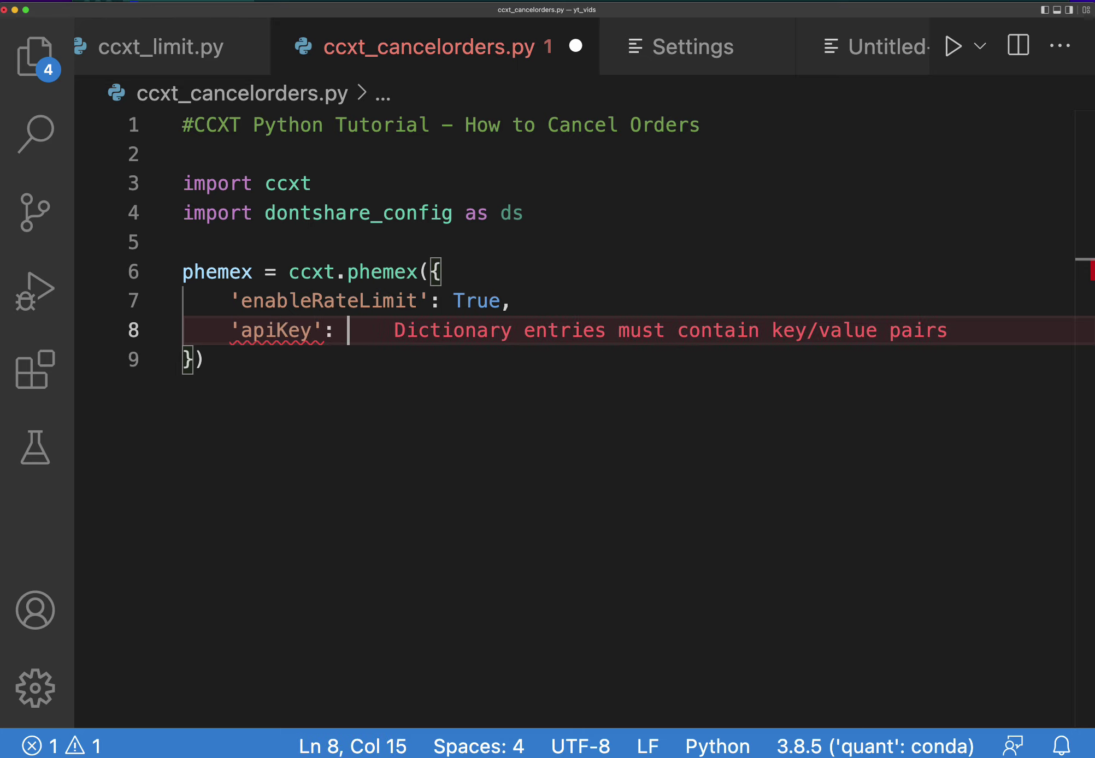
pyautogui.write("'jhkldfhjldsafkhdafs'")
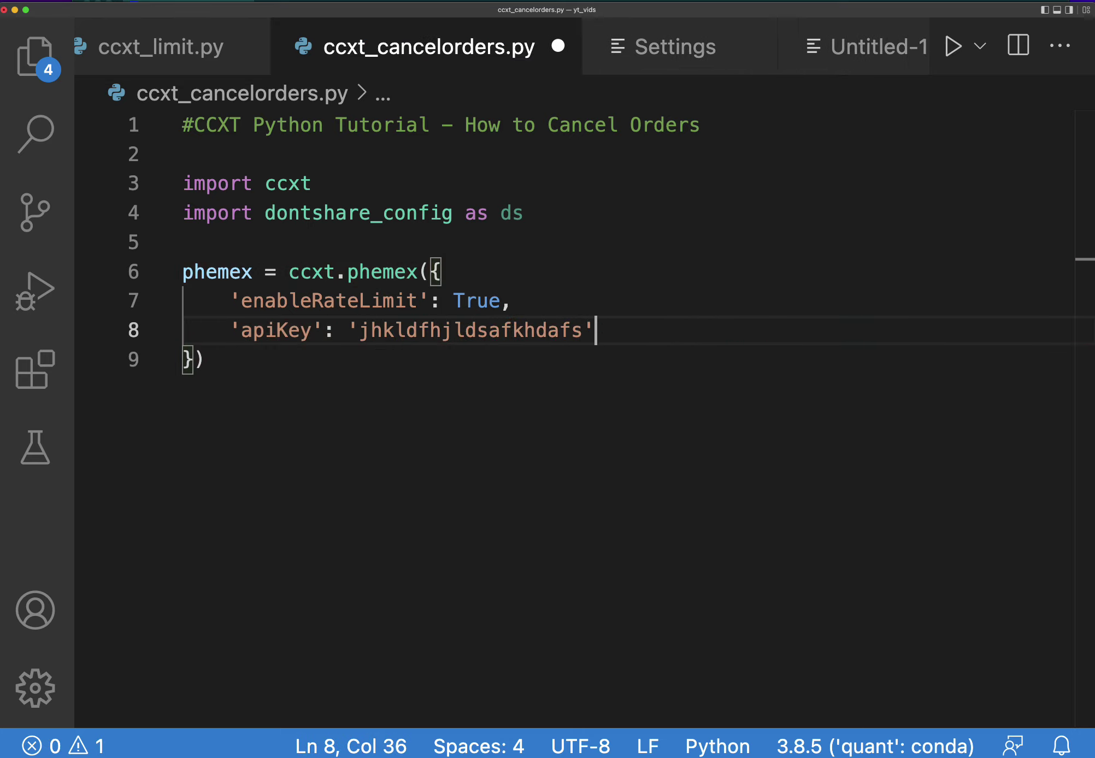
pyautogui.write(',')
pyautogui.press('Return')
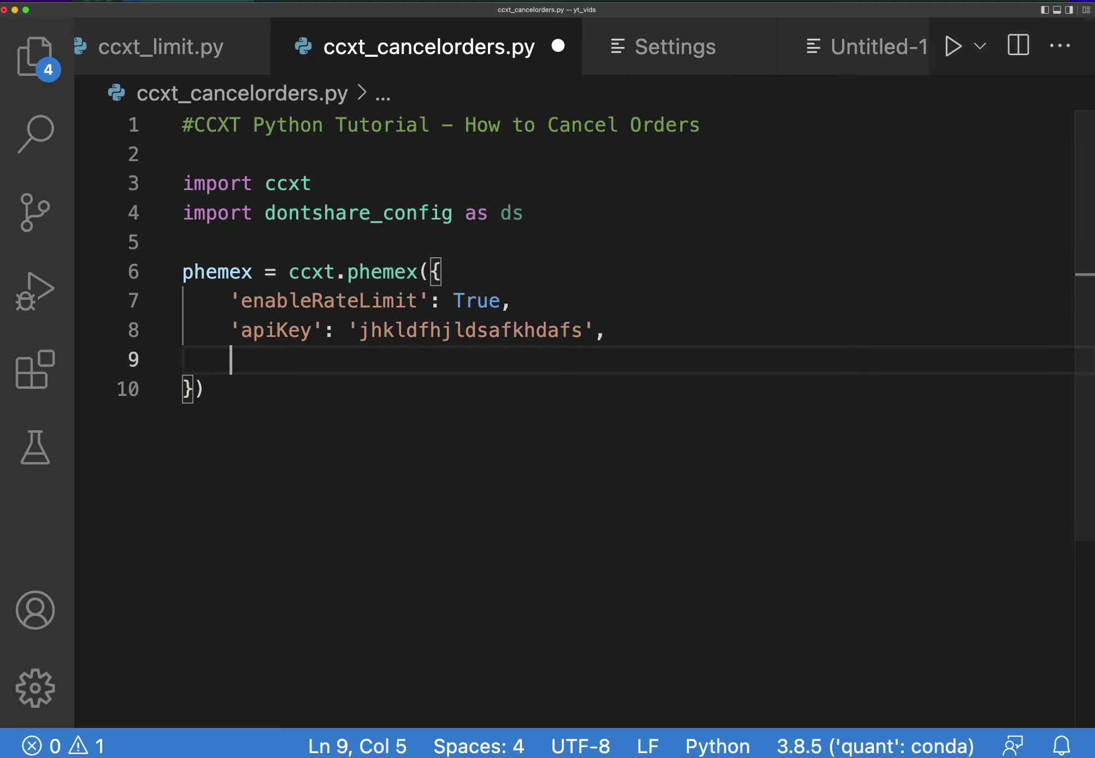
pyautogui.write("'secret")
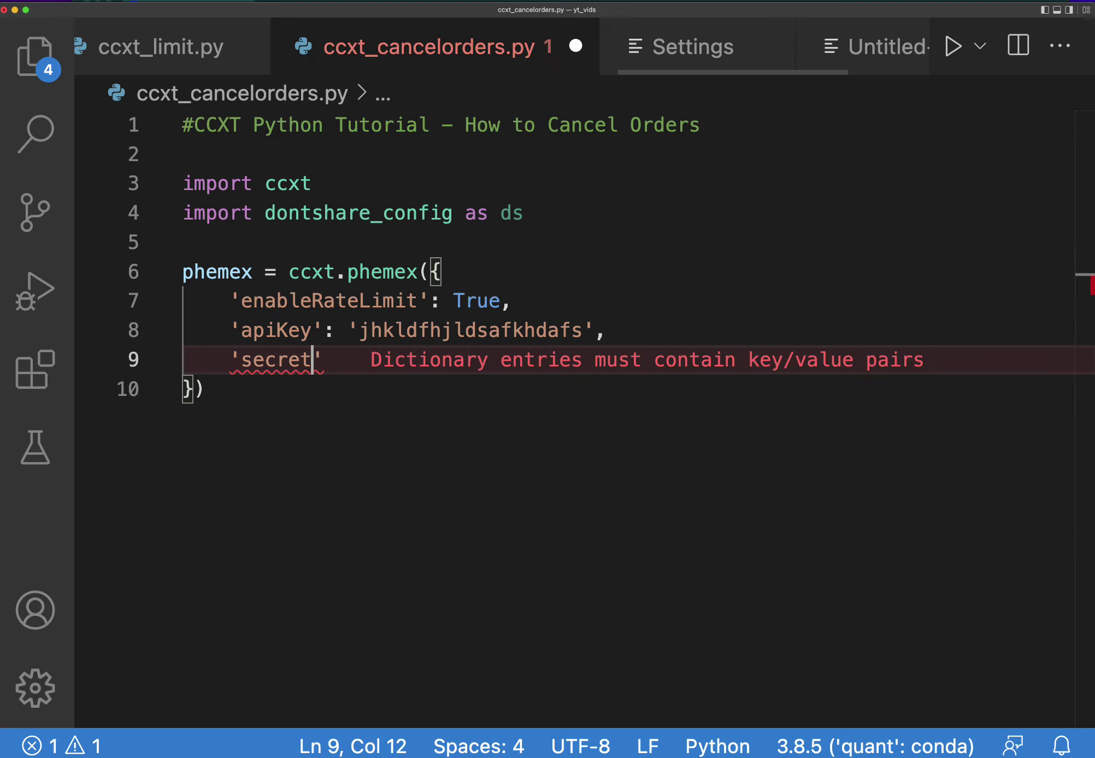
pyautogui.write("':")
pyautogui.press('Return')
pyautogui.press('BackSpace')
pyautogui.press('BackSpace')
pyautogui.write("'kjld;jf")
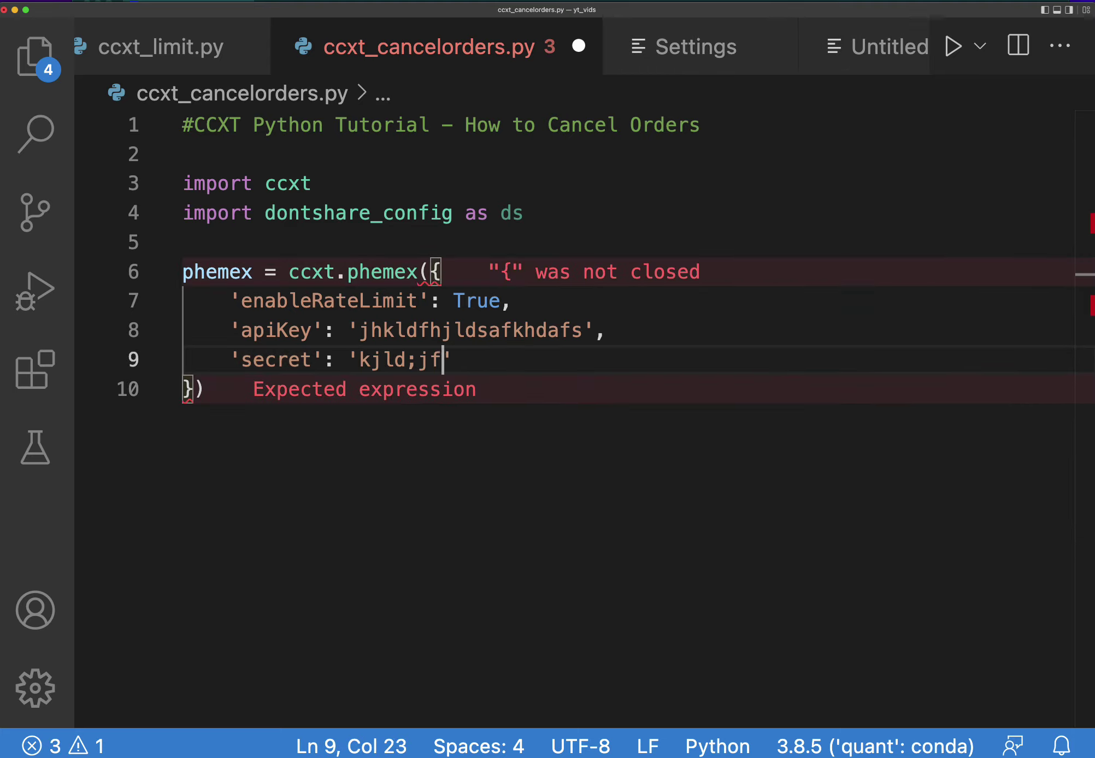
pyautogui.write('s;fdas')
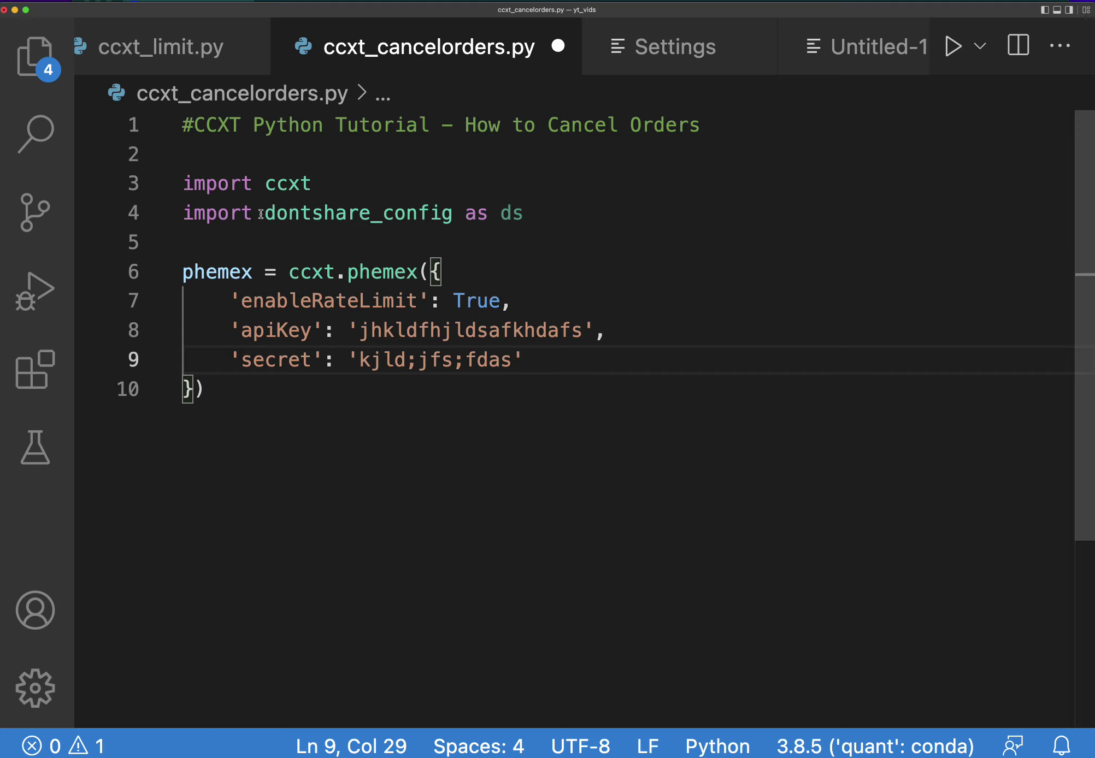
# Replace the hard-coded apiKey string with ds.xP_KEY
pyautogui.moveTo(264, 213); pyautogui.dragTo(383, 213)
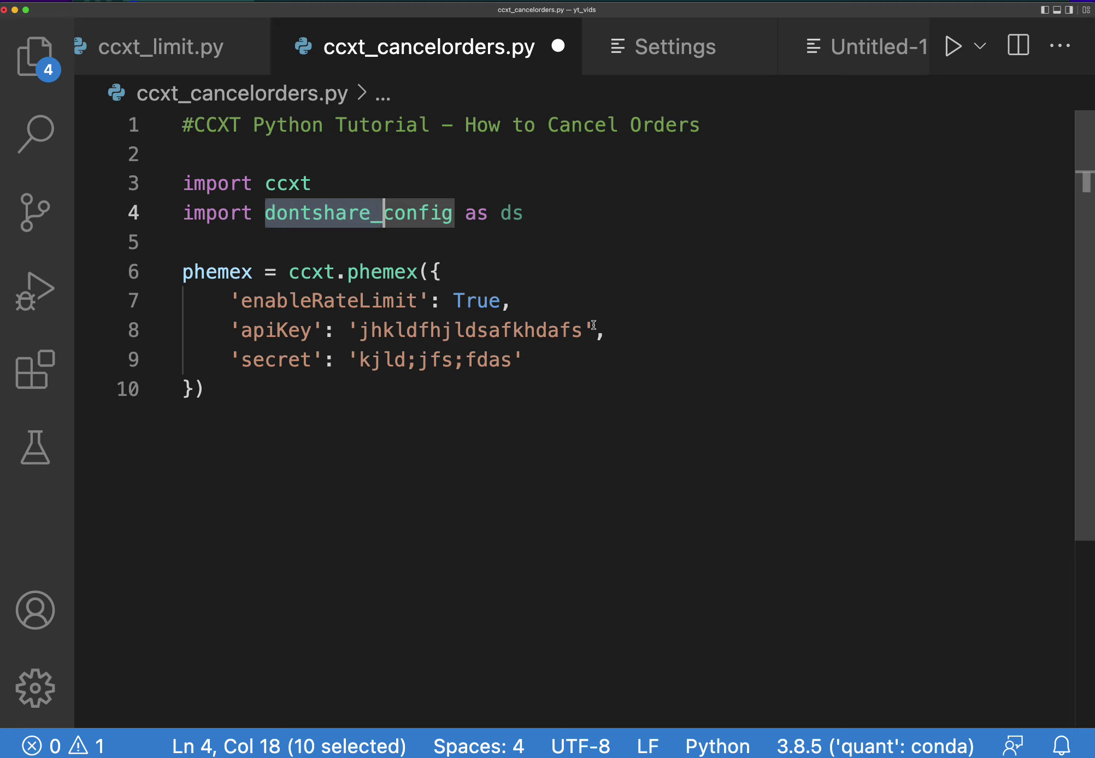
pyautogui.moveTo(592, 330); pyautogui.dragTo(348, 331)
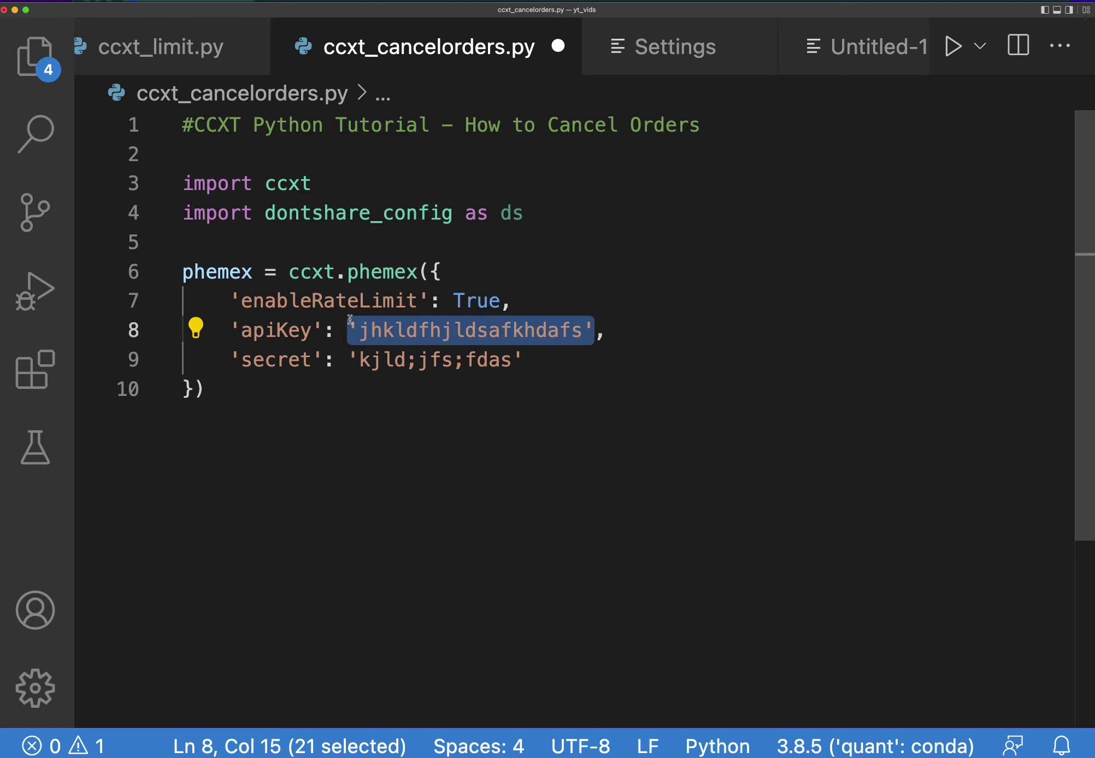
pyautogui.write('ds,')
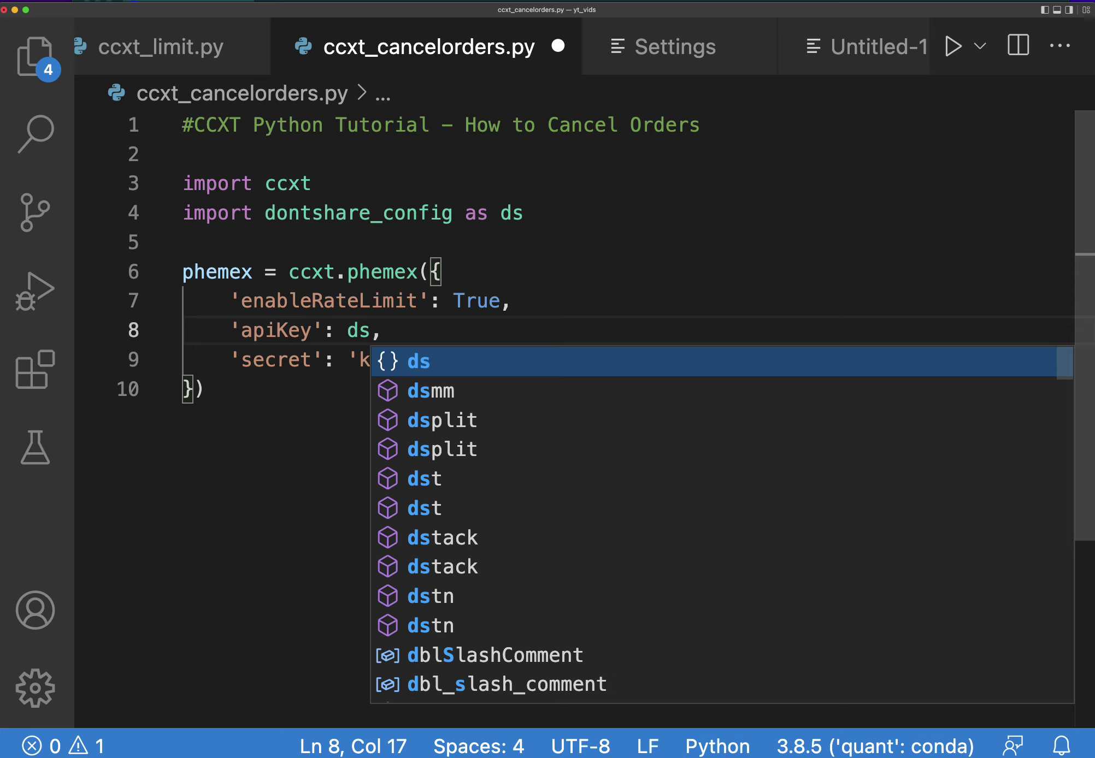
pyautogui.write('.')
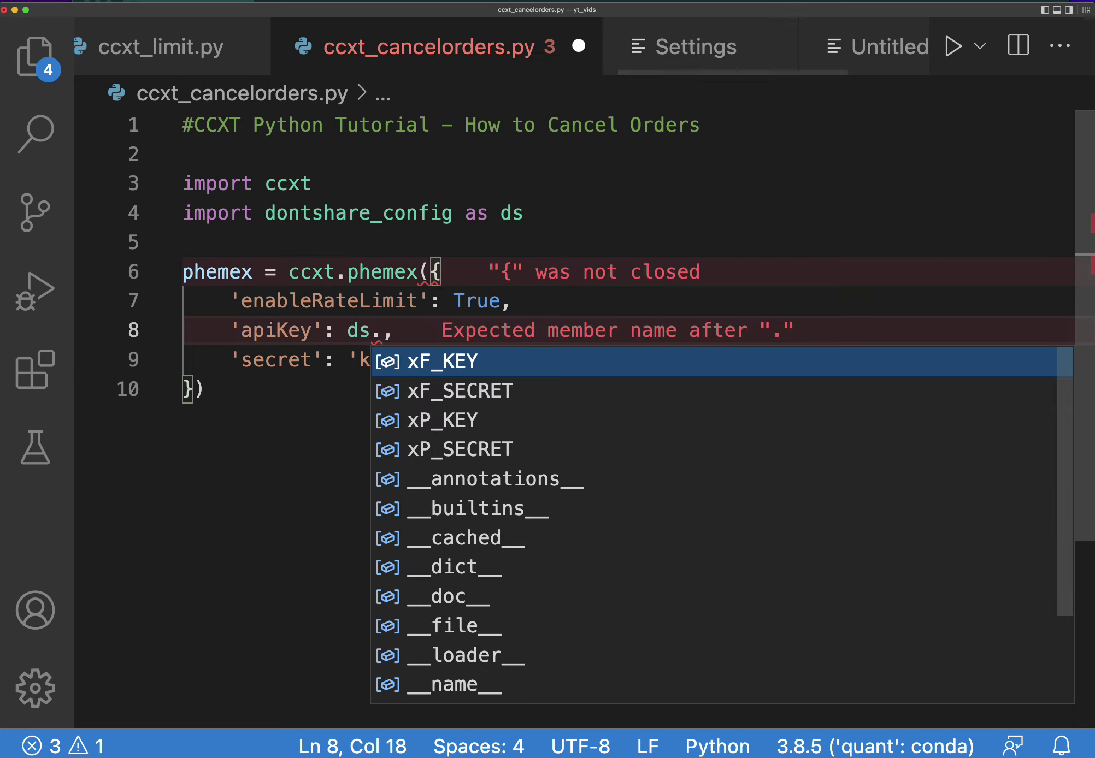
pyautogui.press('Down')
pyautogui.press('Down')
pyautogui.press('Return')
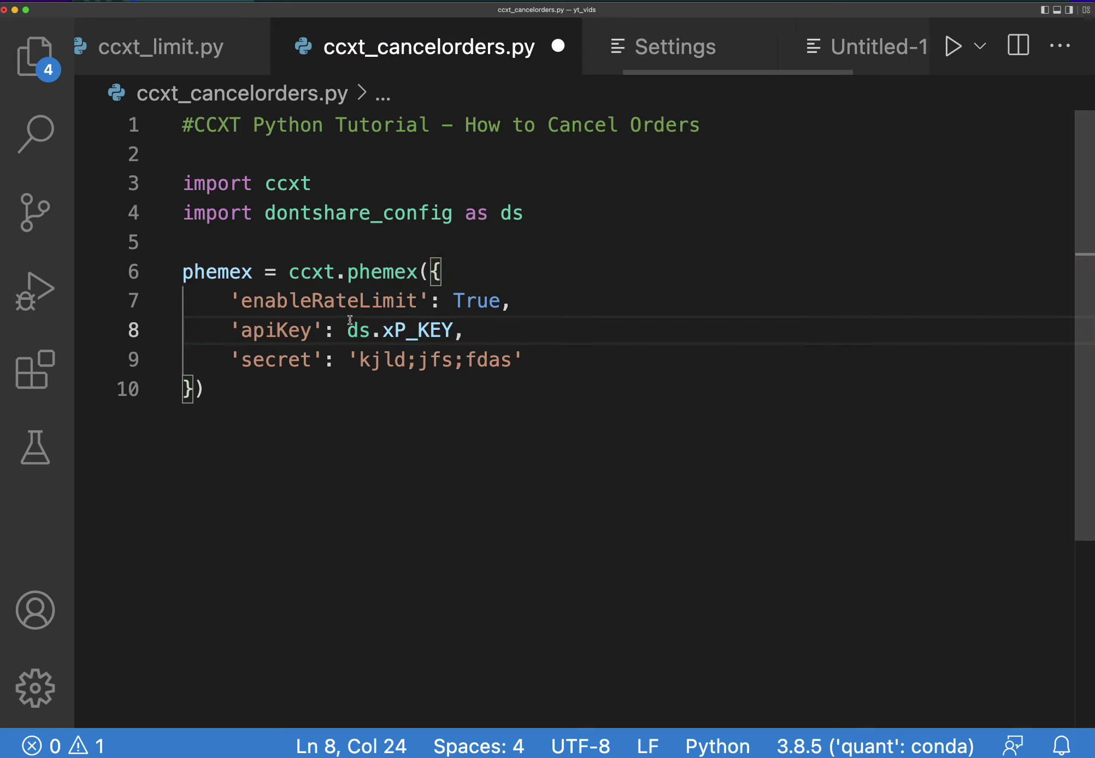
pyautogui.keyDown('shift'); pyautogui.click(347, 330); pyautogui.keyUp('shift')
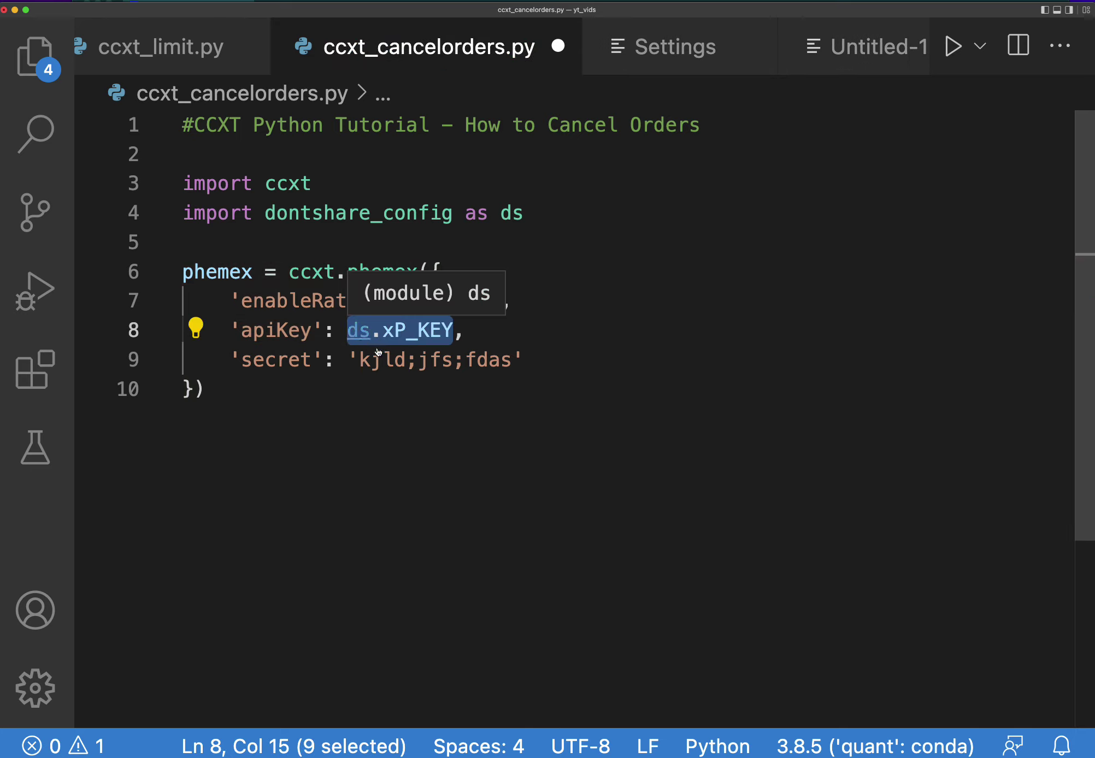
pyautogui.moveTo(511, 360); pyautogui.dragTo(351, 362)
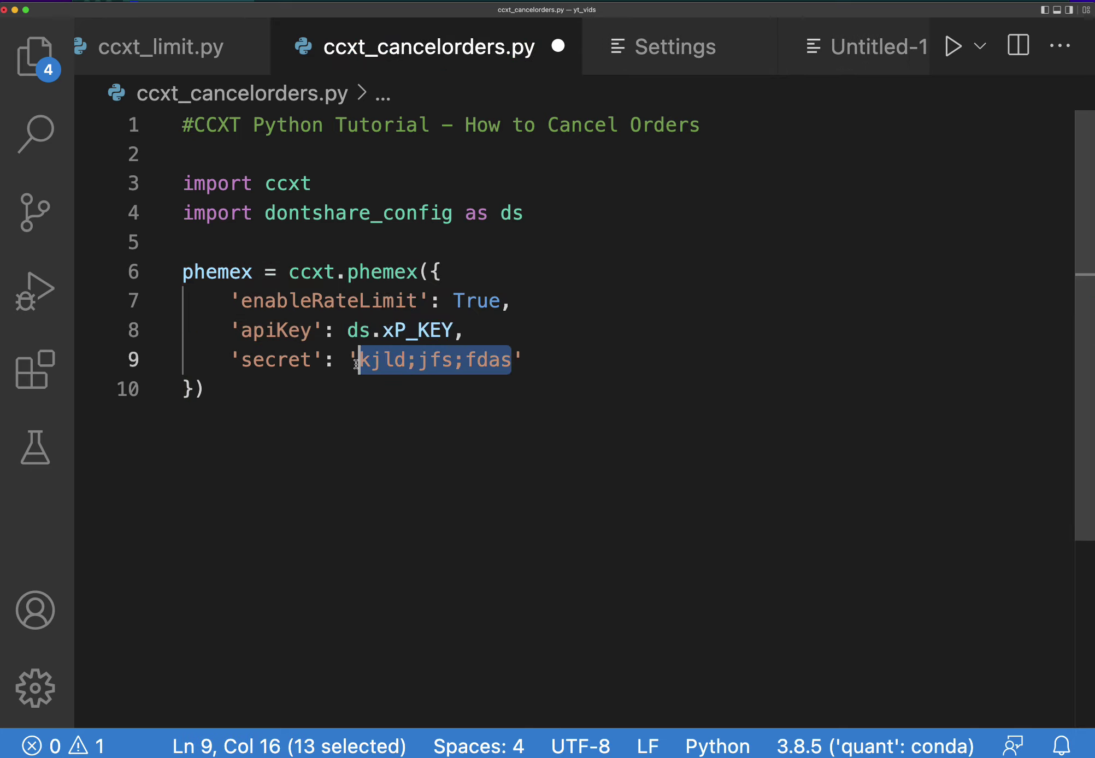
pyautogui.write('ds.xP_KEY')
pyautogui.press('BackSpace')
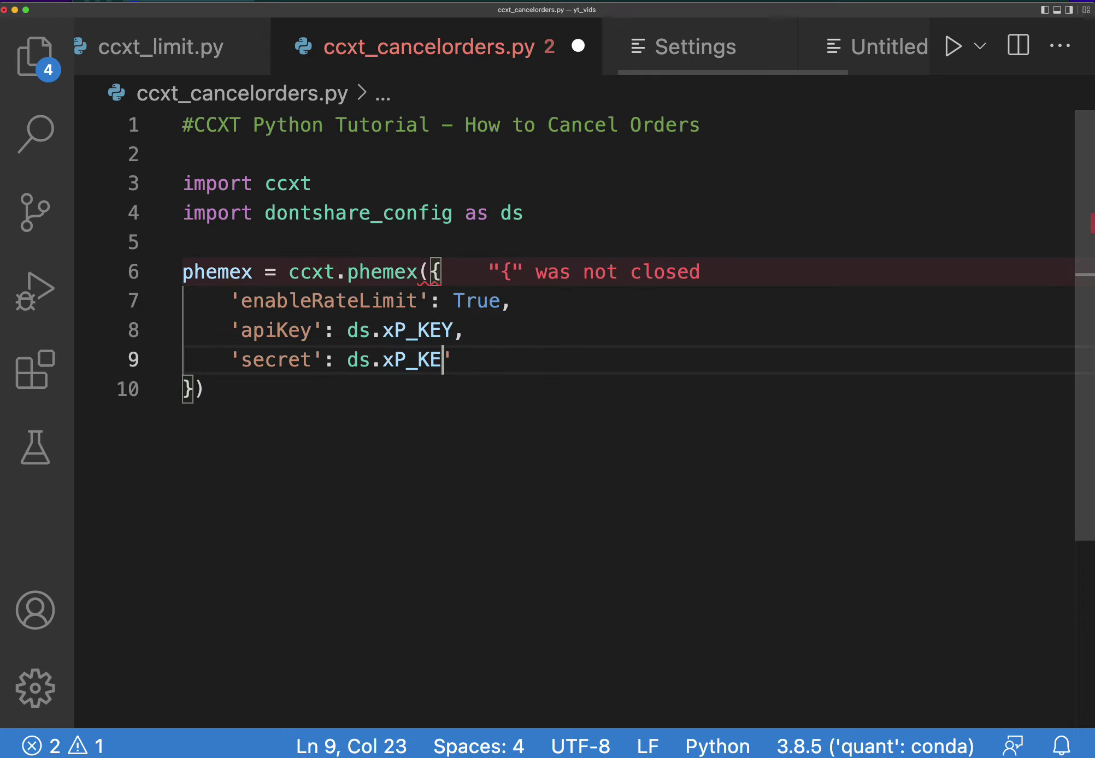
pyautogui.press('BackSpace')
pyautogui.press('BackSpace')
pyautogui.write('SECRE')
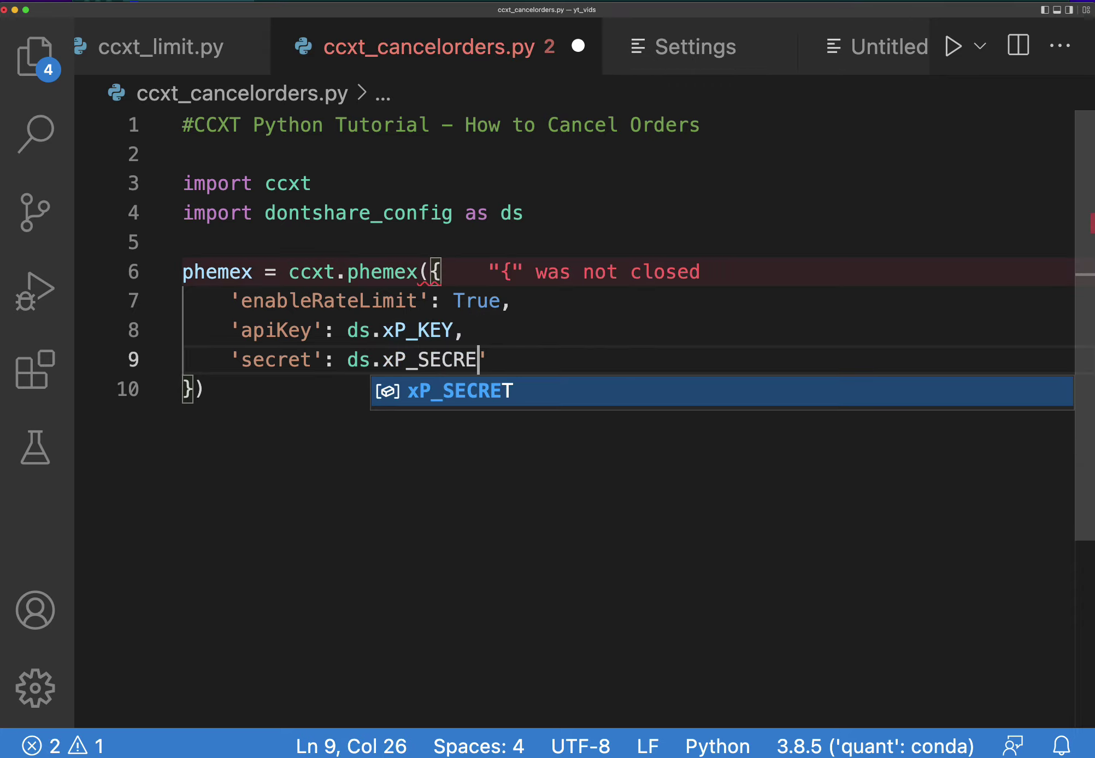
pyautogui.write('T')
# Add blank lines after the exchange setup and delete the stray quote after xP_SECRET
pyautogui.click(416, 416)
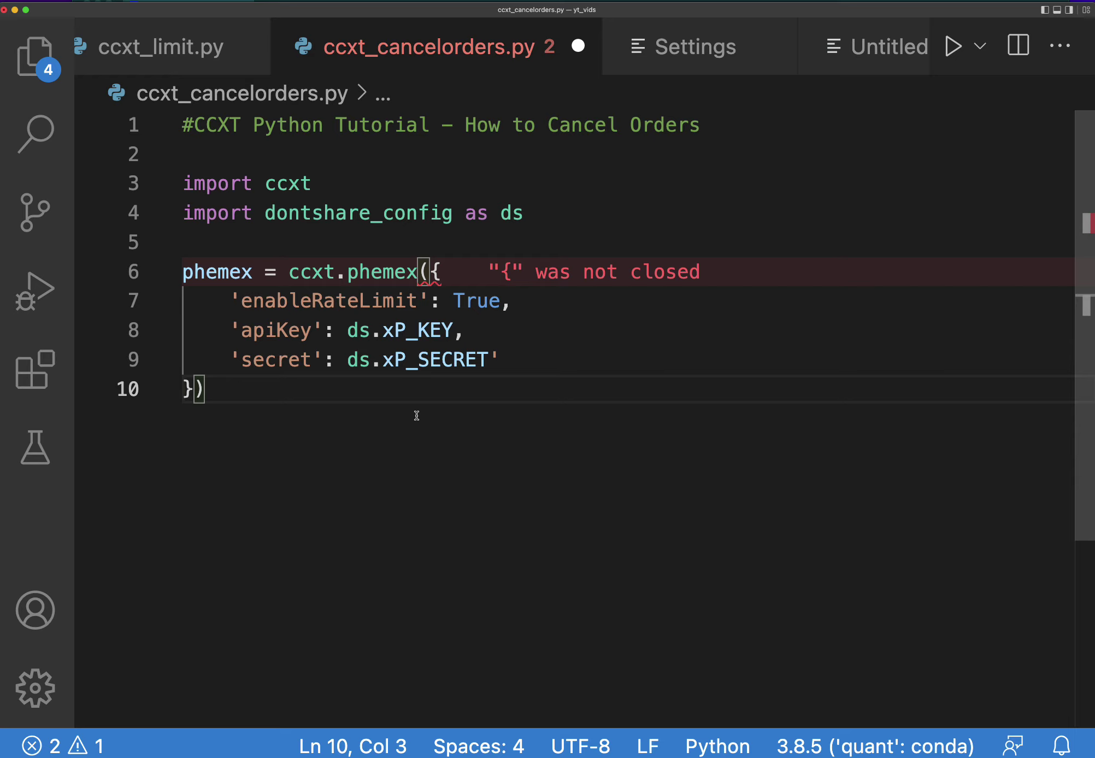
pyautogui.press('Return')
pyautogui.press('Return')
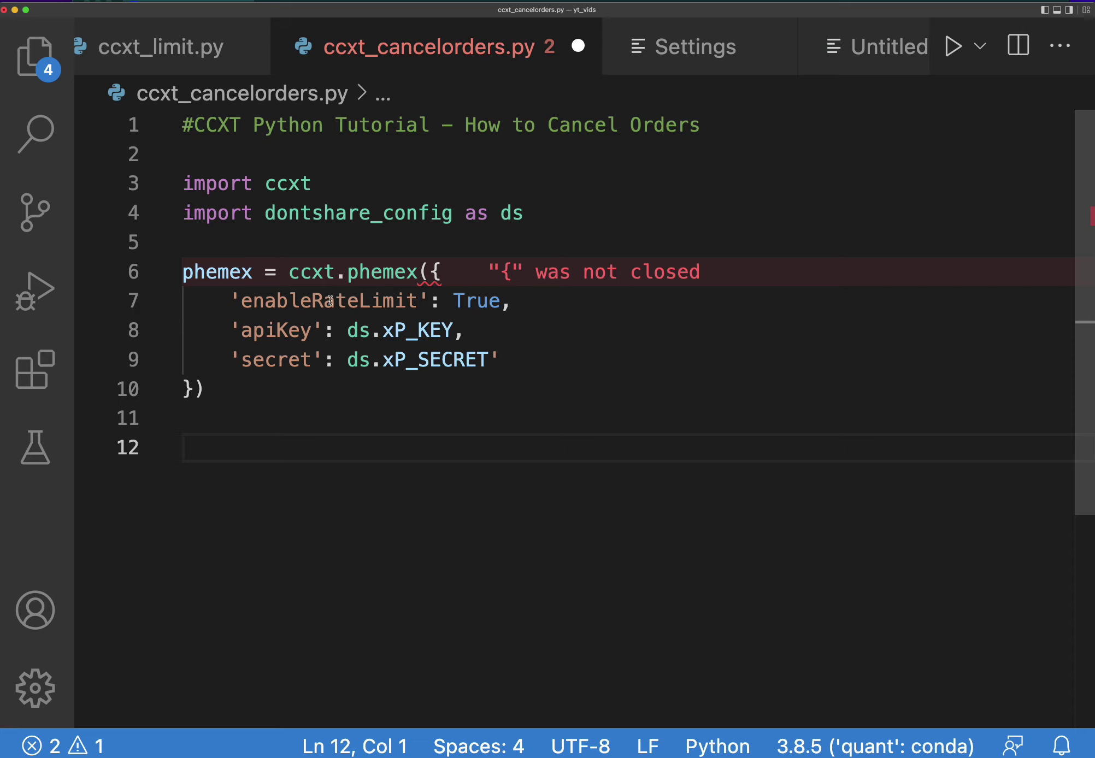
pyautogui.click(517, 362)
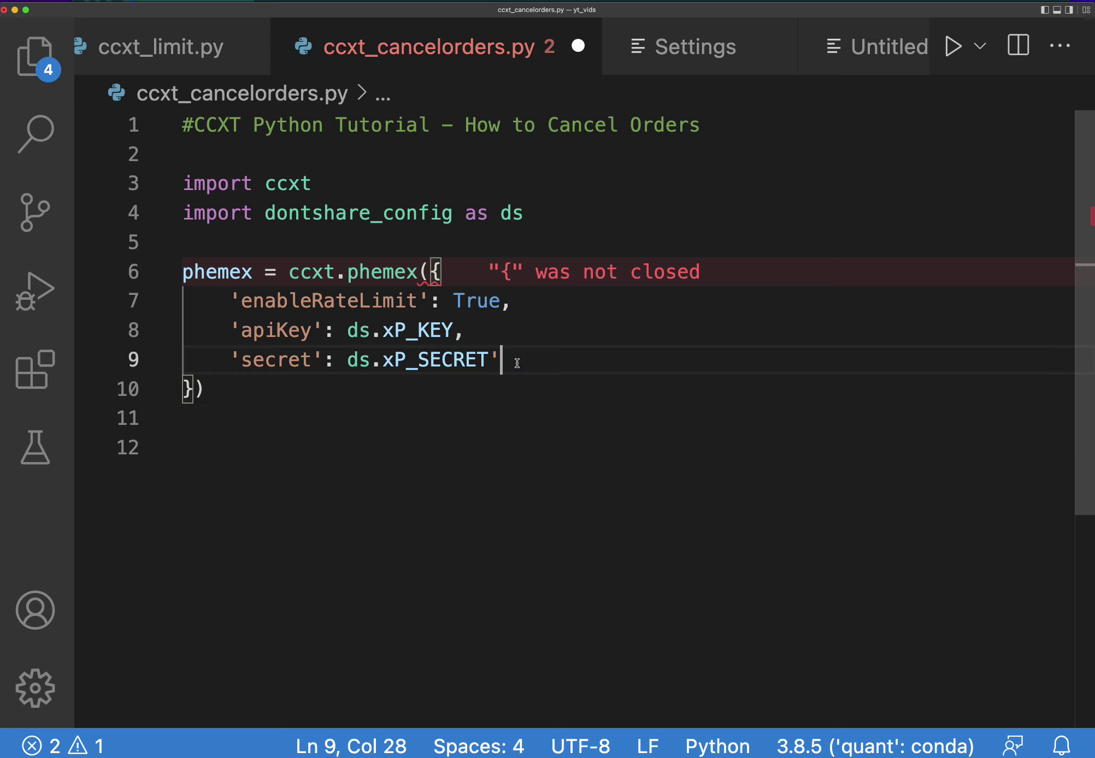
pyautogui.write(',')
pyautogui.click(346, 395)
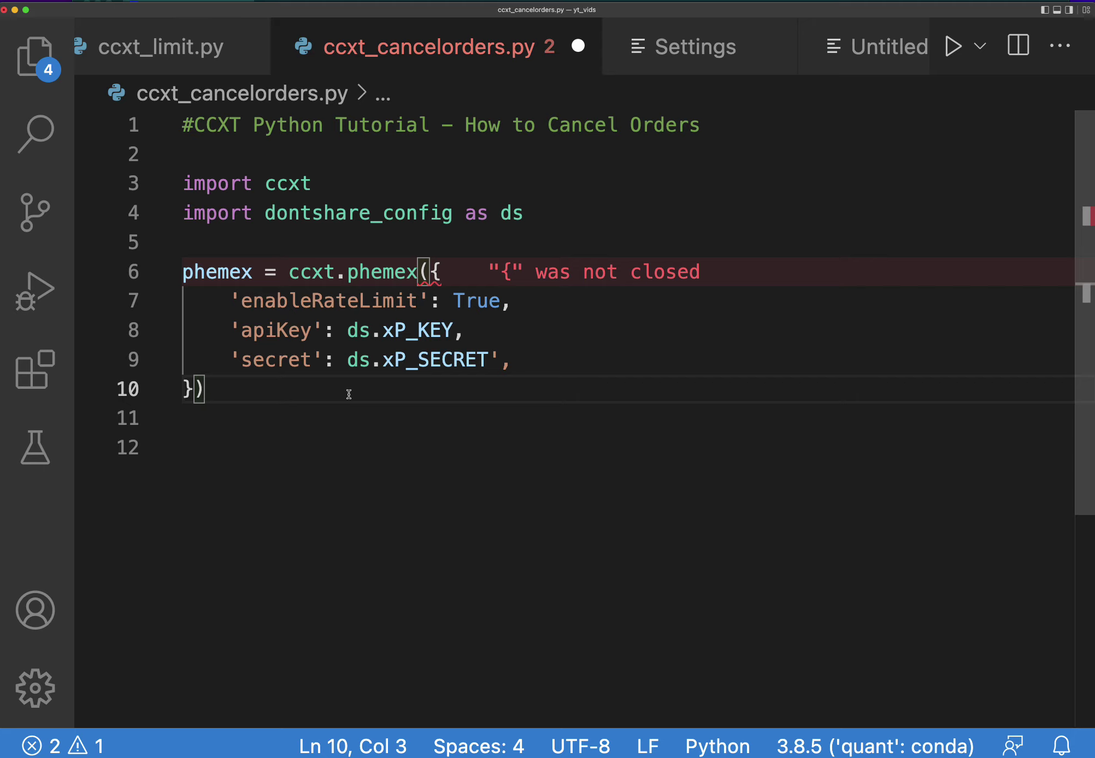
pyautogui.click(499, 361)
pyautogui.press('BackSpace')
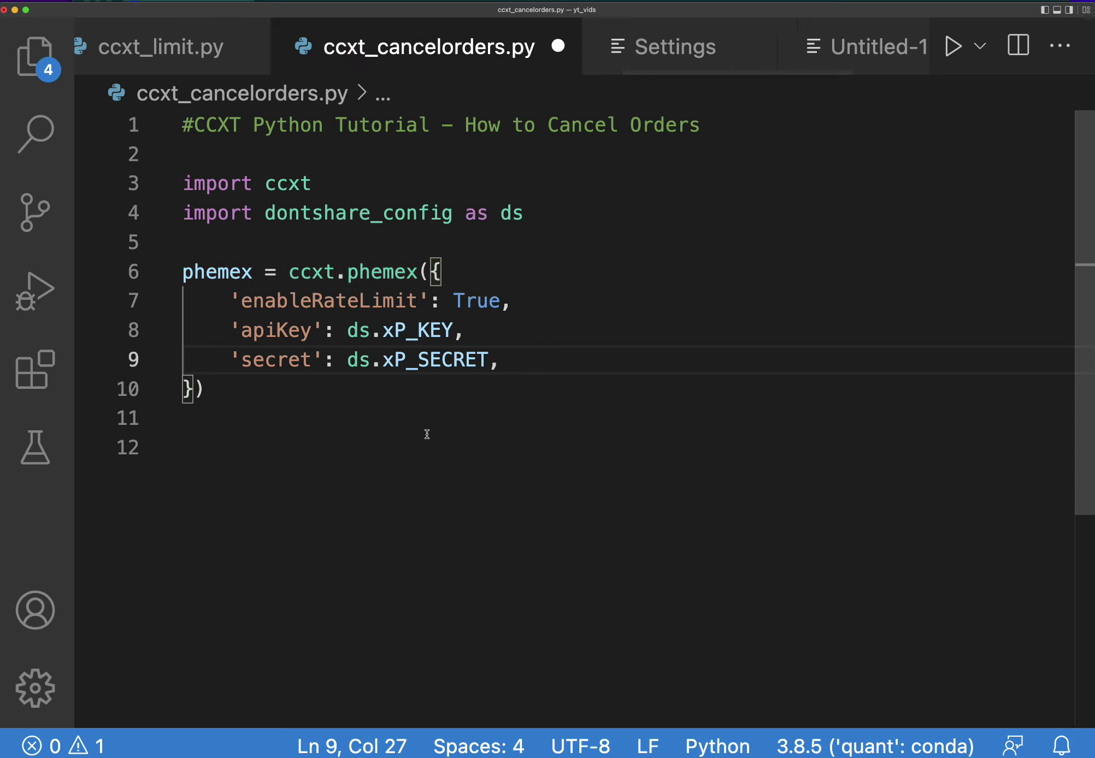
pyautogui.click(426, 433)
pyautogui.write('pheme')
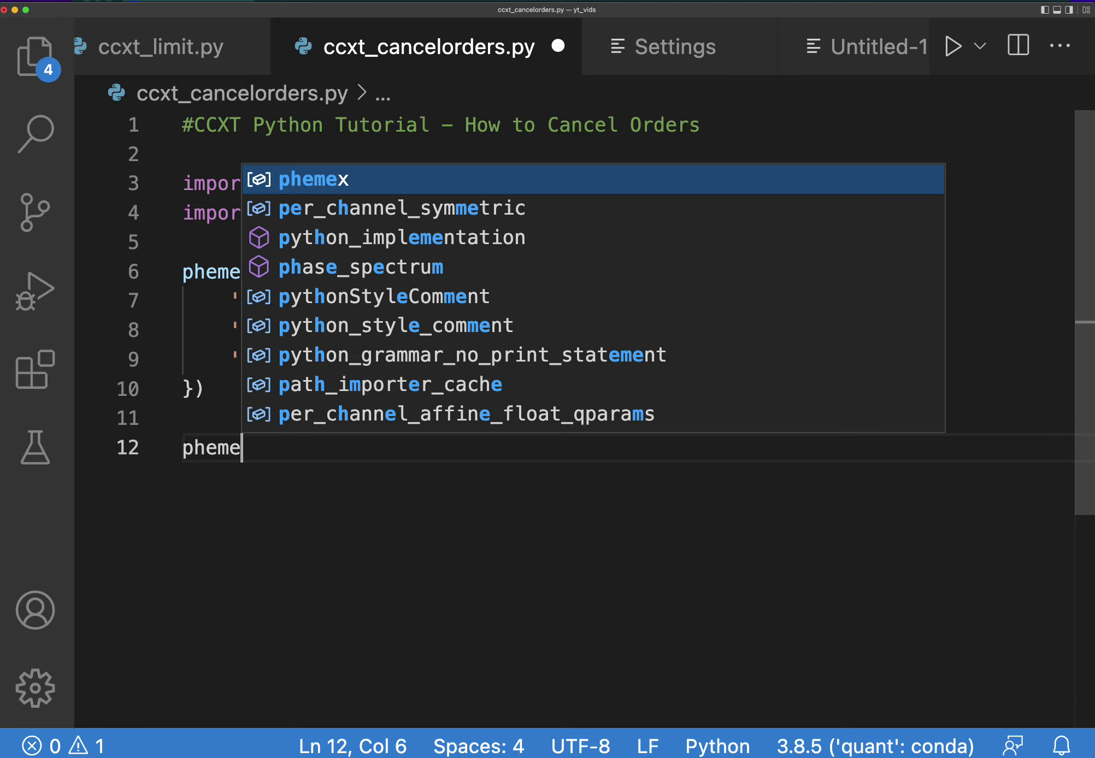
pyautogui.write('x.fet')
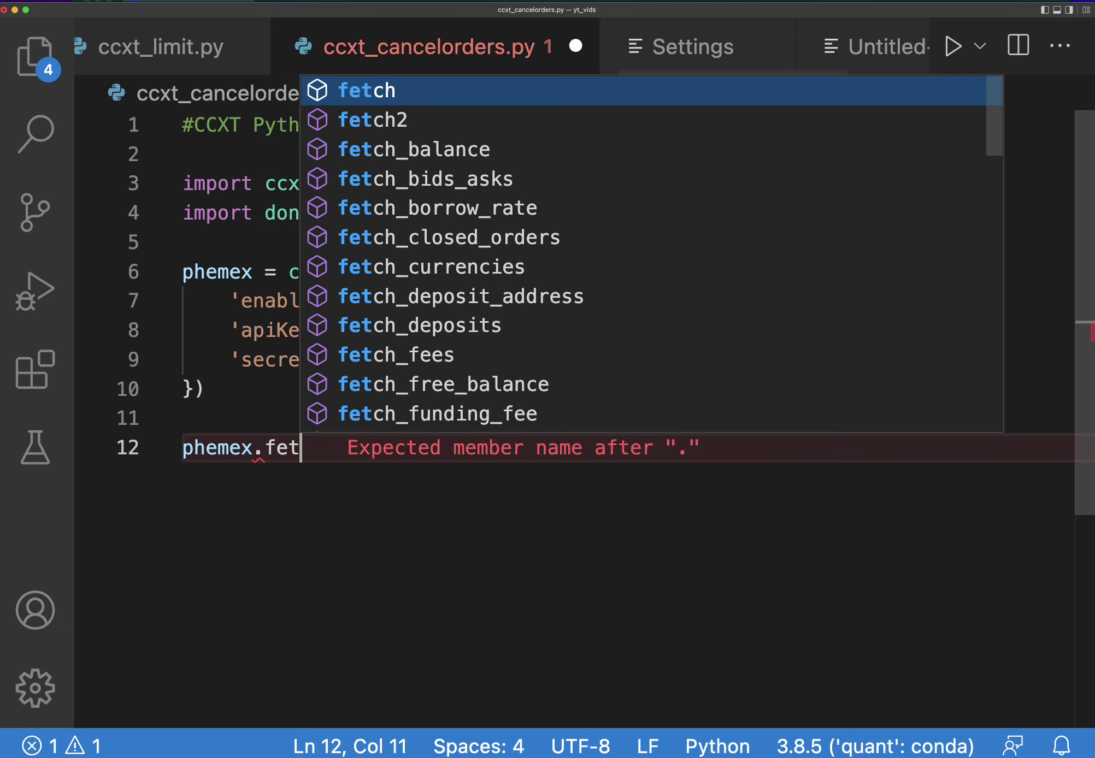
pyautogui.write('ch')
# Add print(phemex.fetch_balance()) on line 12
pyautogui.press('Down')
pyautogui.press('Down')
pyautogui.press('Return')
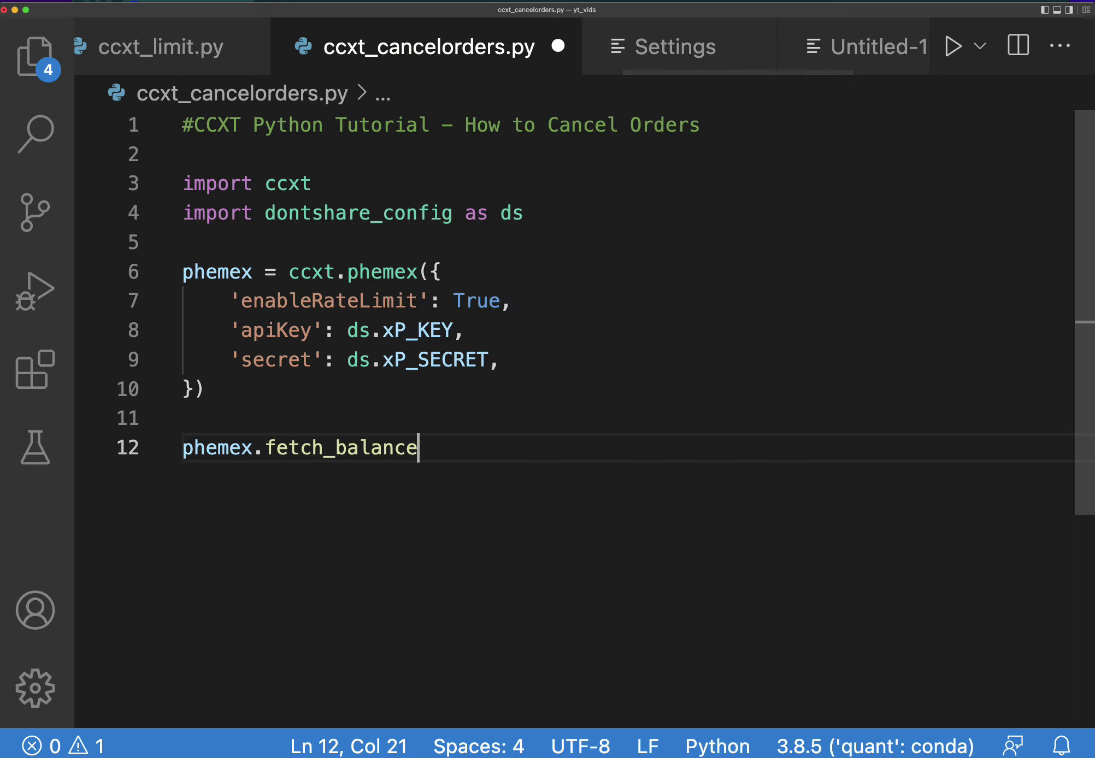
pyautogui.write('()')
pyautogui.press('Home')
pyautogui.write('pr')
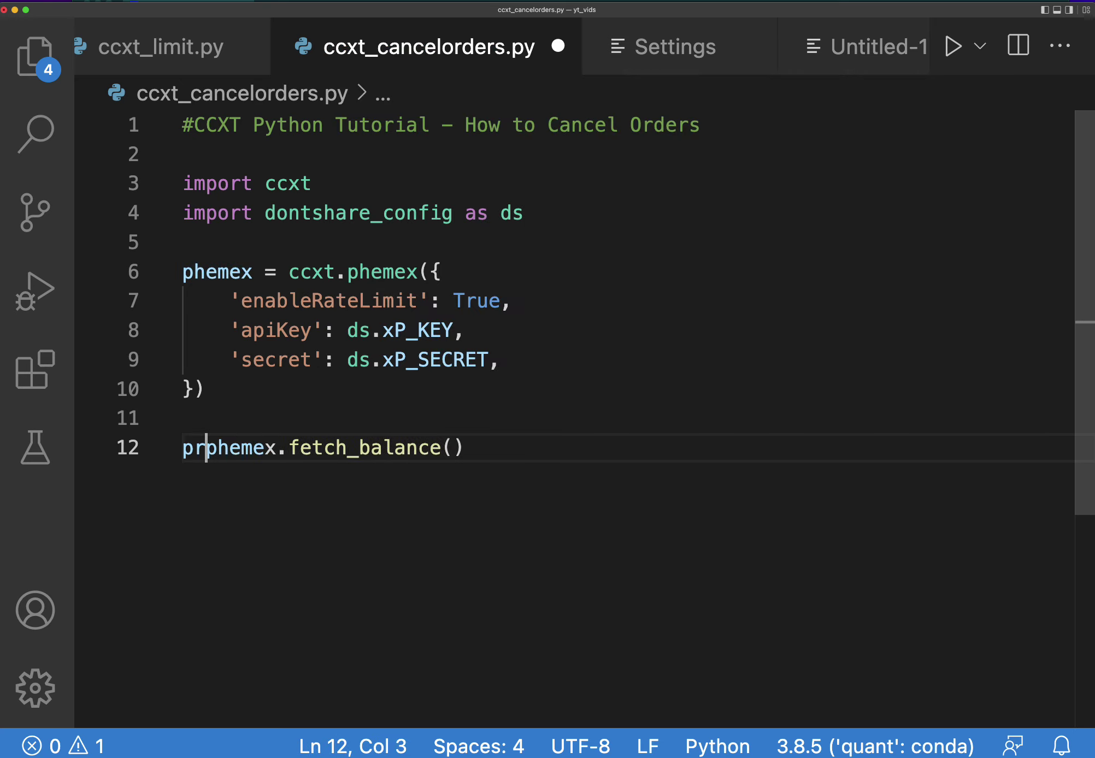
pyautogui.write('int(')
pyautogui.press('End')
pyautogui.write(')')
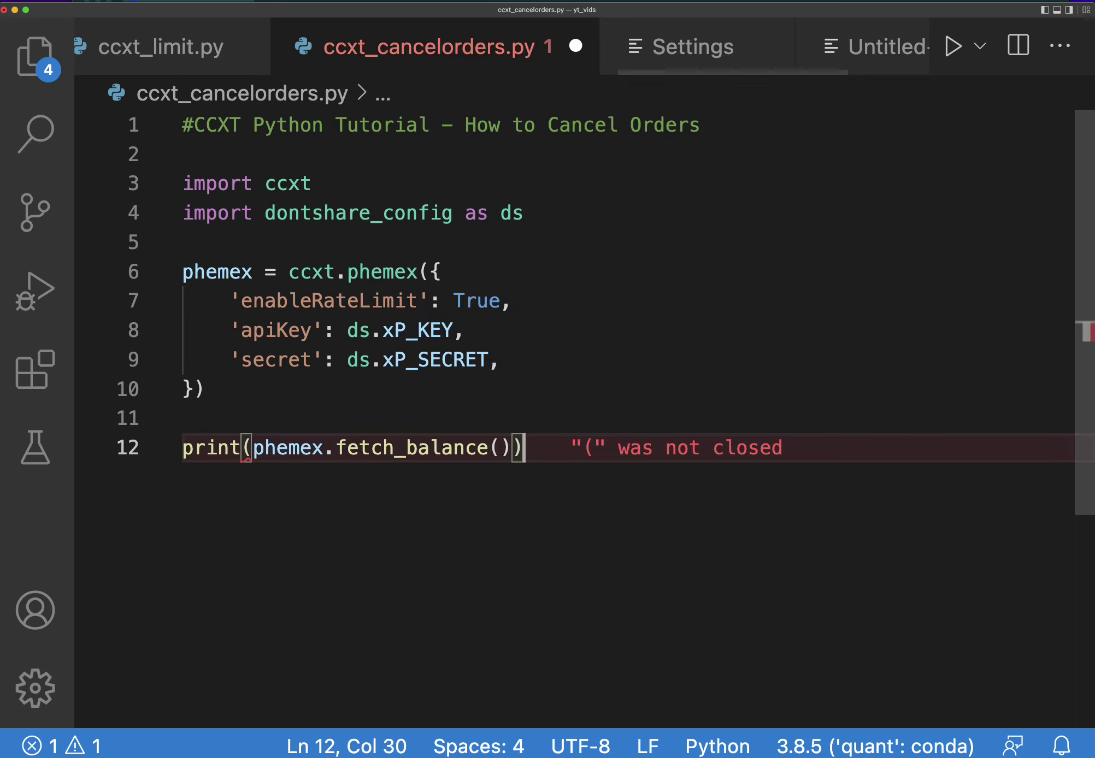
# Run the script to show zero USD, USDT, MANA and USDC balances, then close the terminal
pyautogui.click(952, 49)
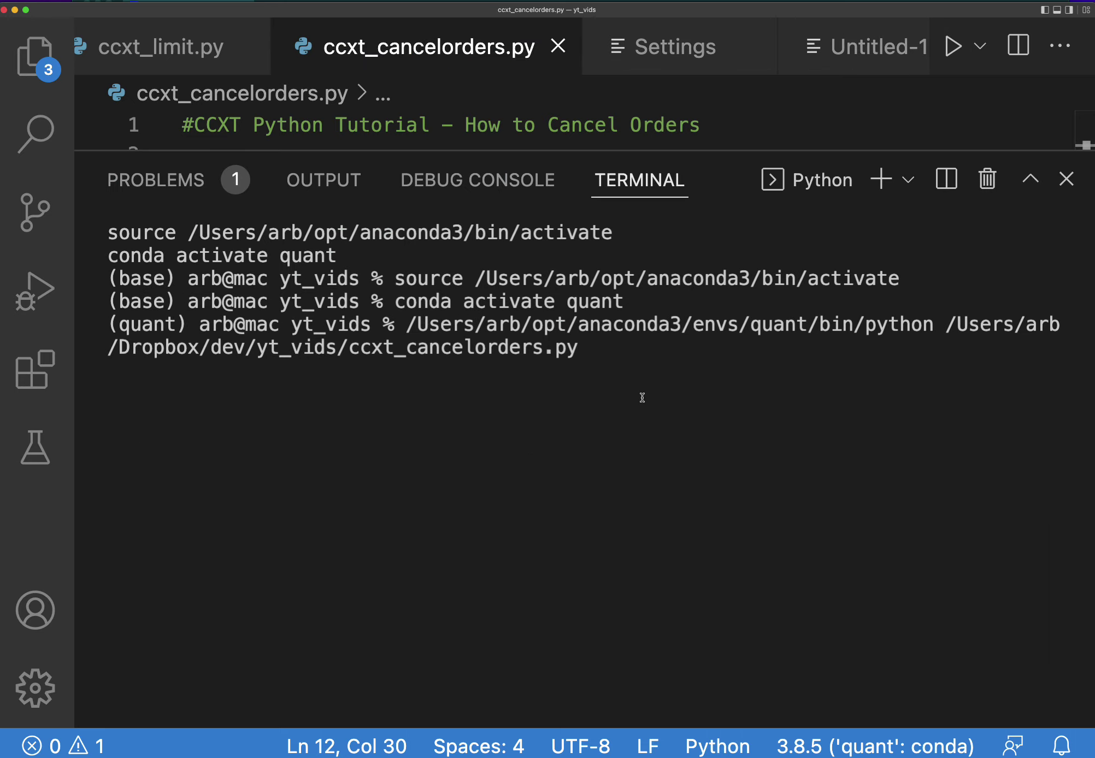
pyautogui.click(987, 178)
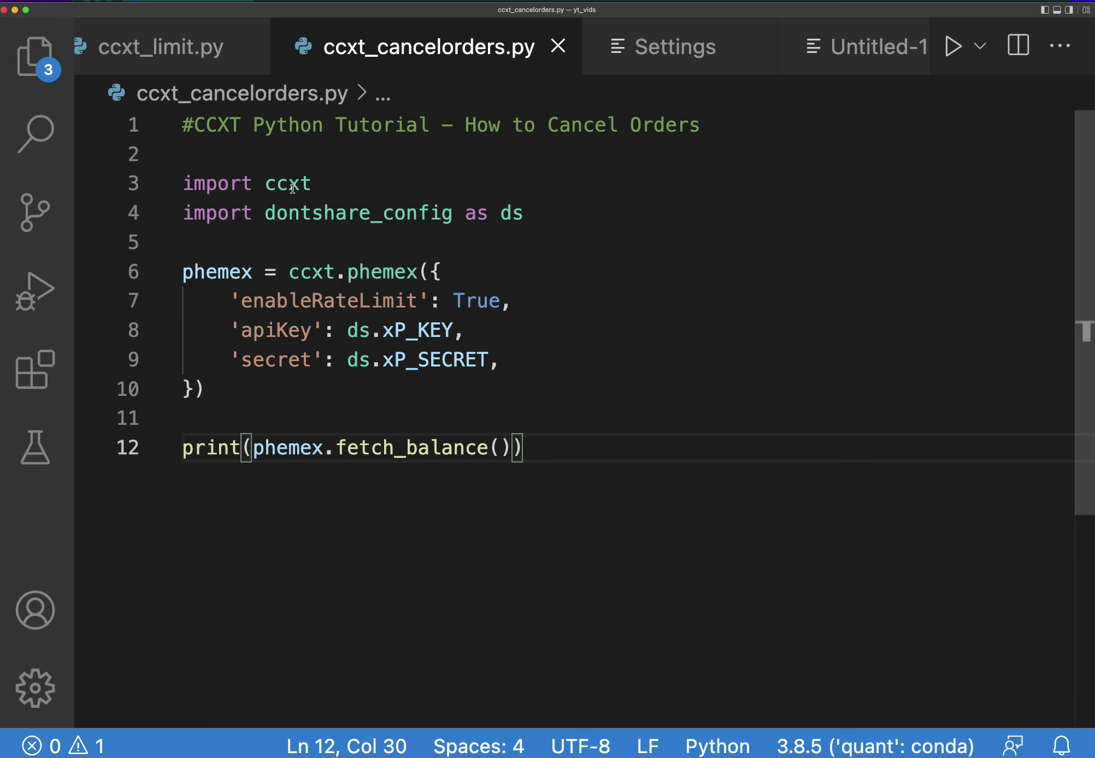
pyautogui.click(318, 183)
# Replace the print balance line with phemex.cancel_all_orders() and run the script
pyautogui.moveTo(318, 183); pyautogui.dragTo(137, 180)
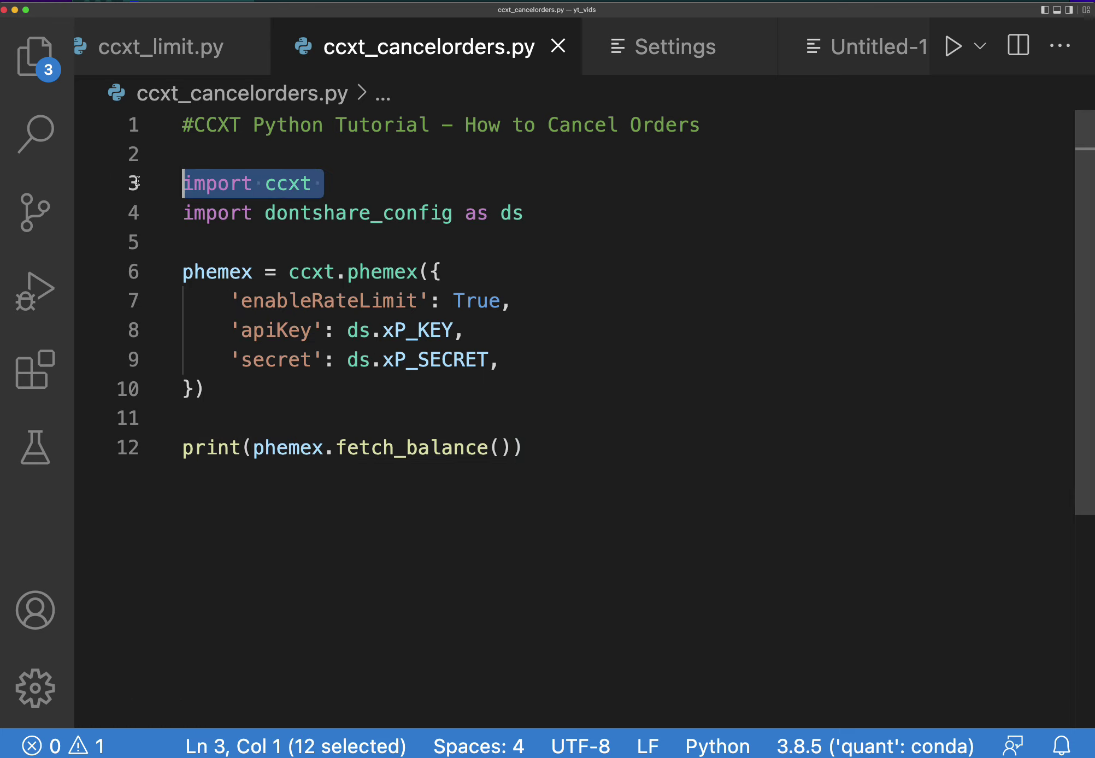
pyautogui.click(588, 509)
pyautogui.click(325, 426)
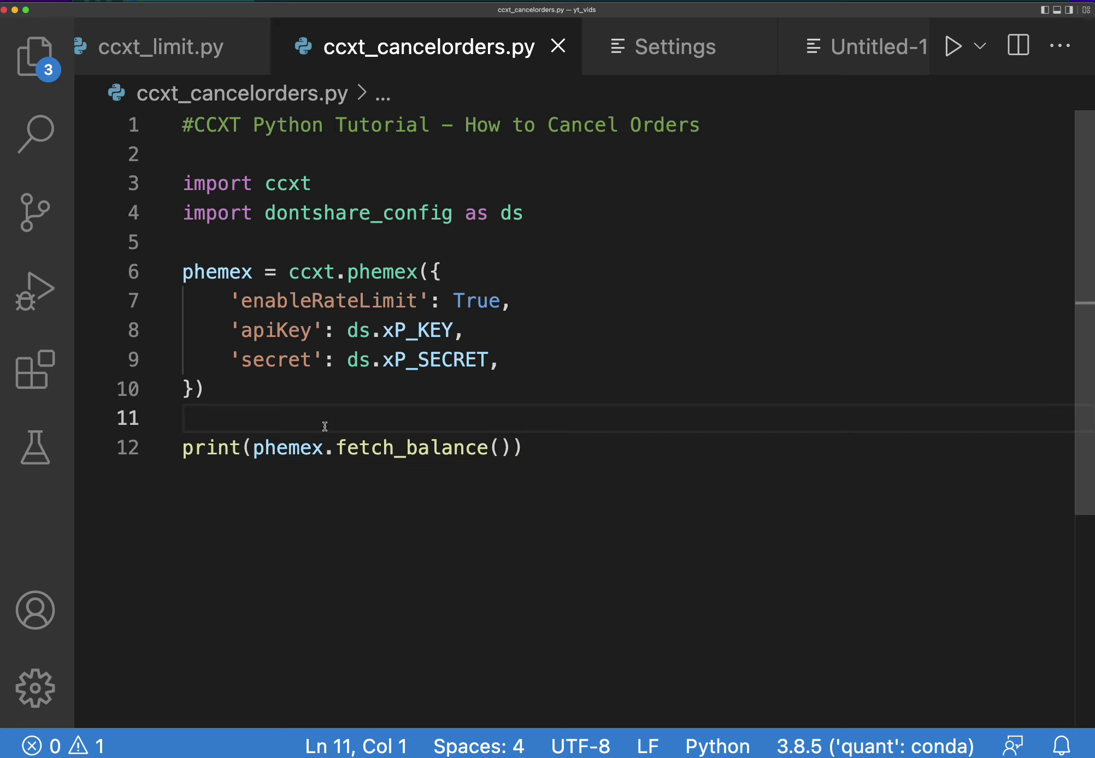
pyautogui.press('Return')
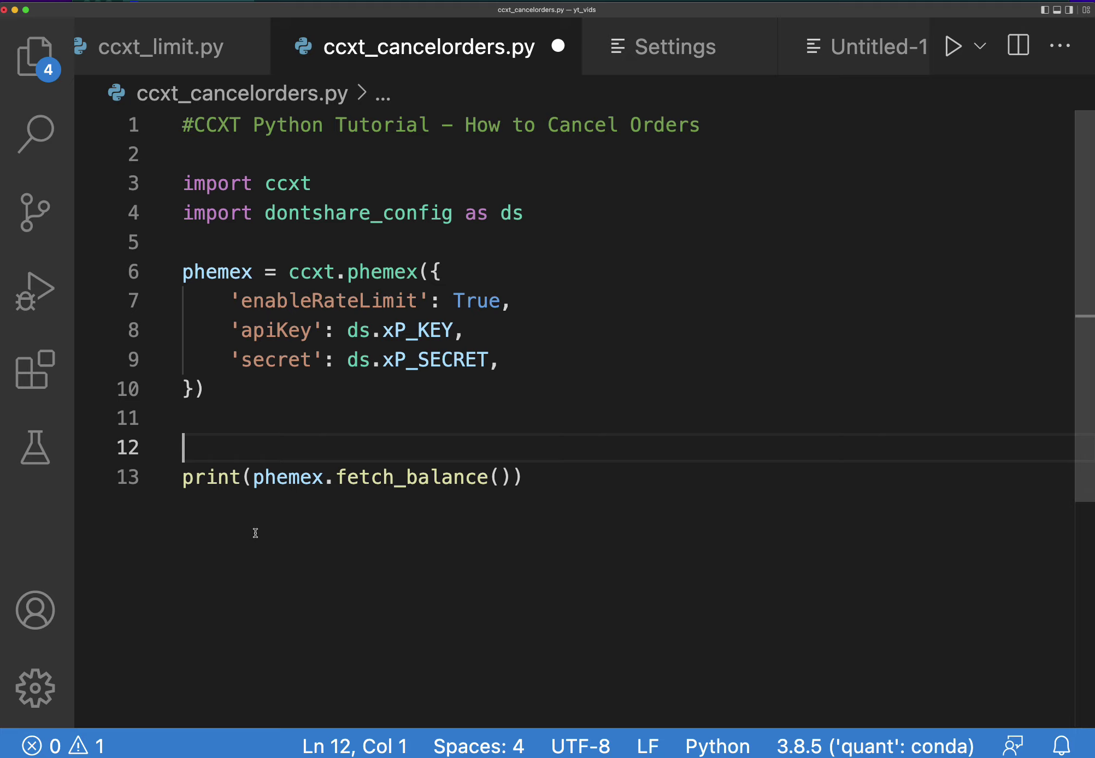
pyautogui.moveTo(525, 478); pyautogui.dragTo(181, 478)
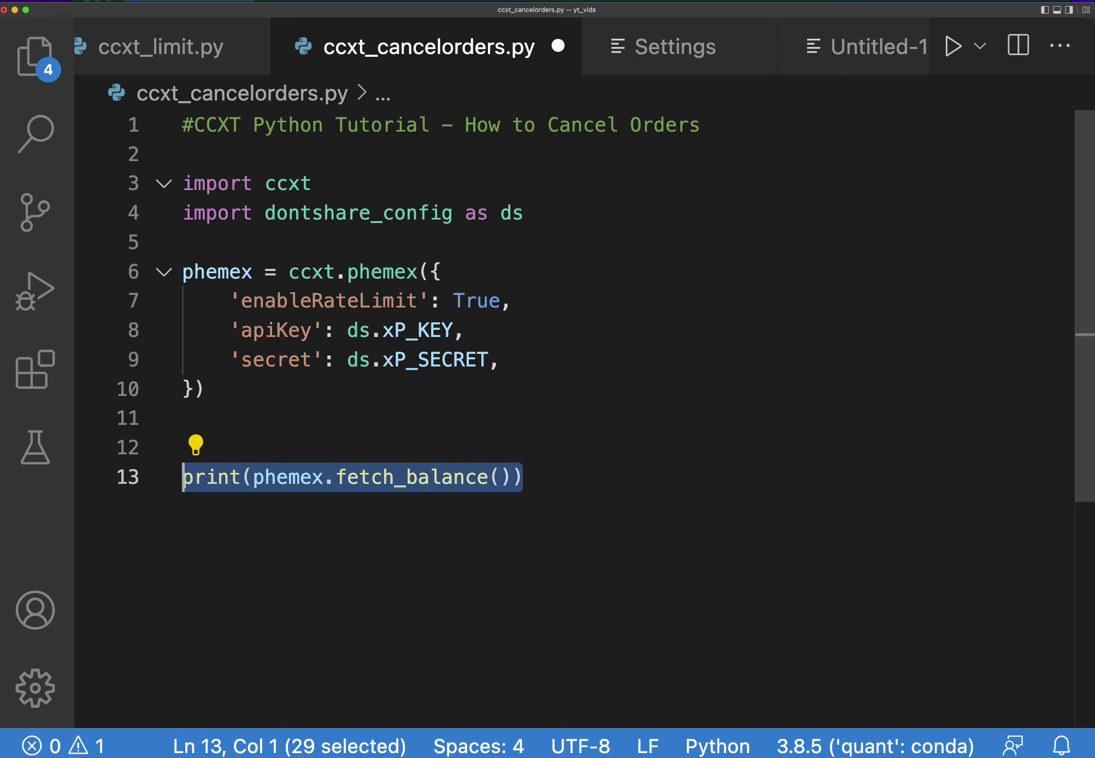
pyautogui.press('BackSpace')
pyautogui.press('BackSpace')
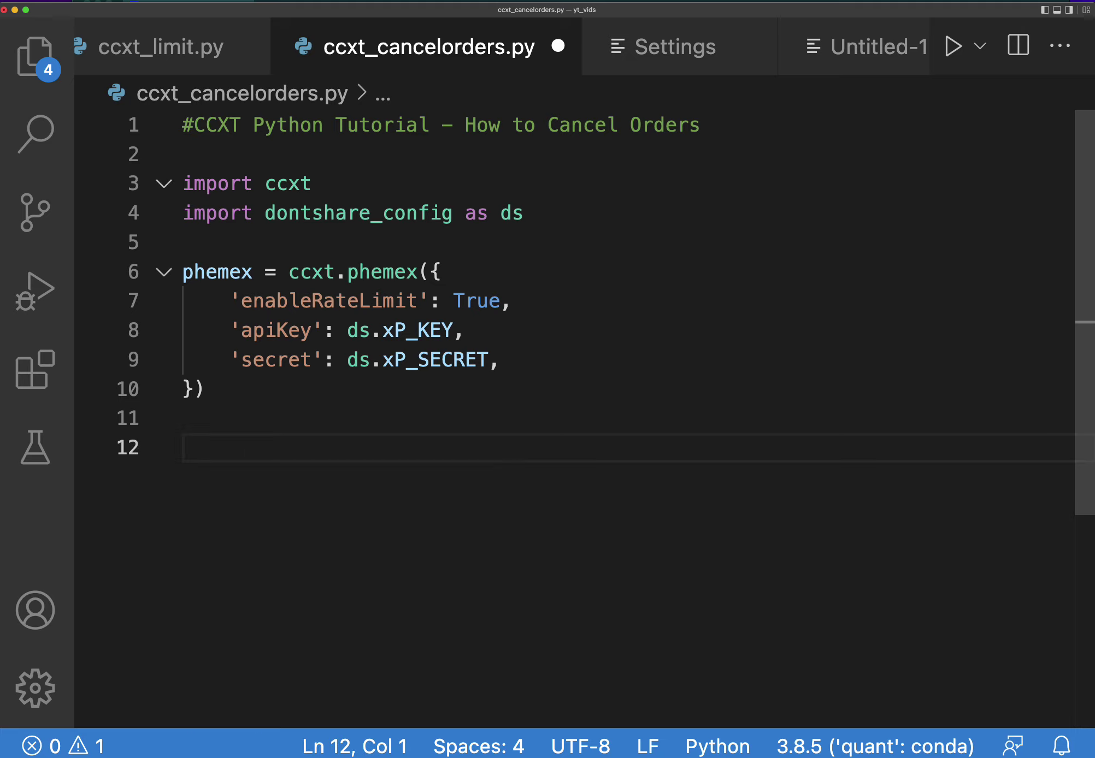
pyautogui.write('phemex.')
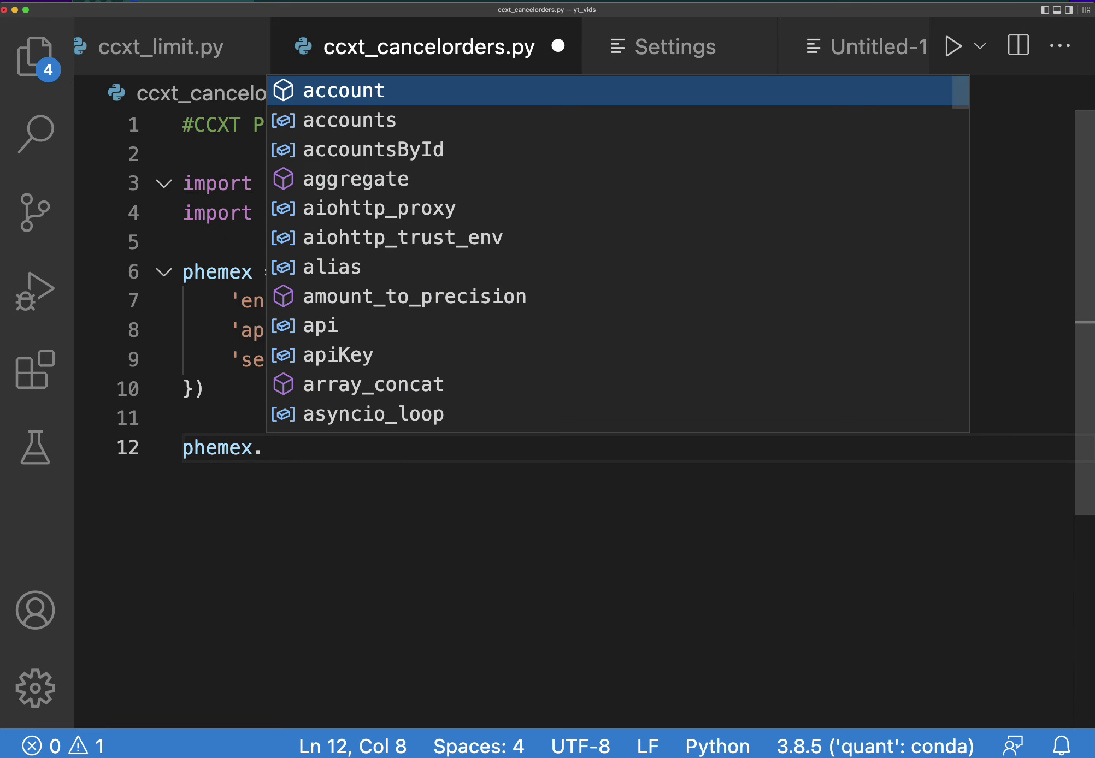
pyautogui.write('can')
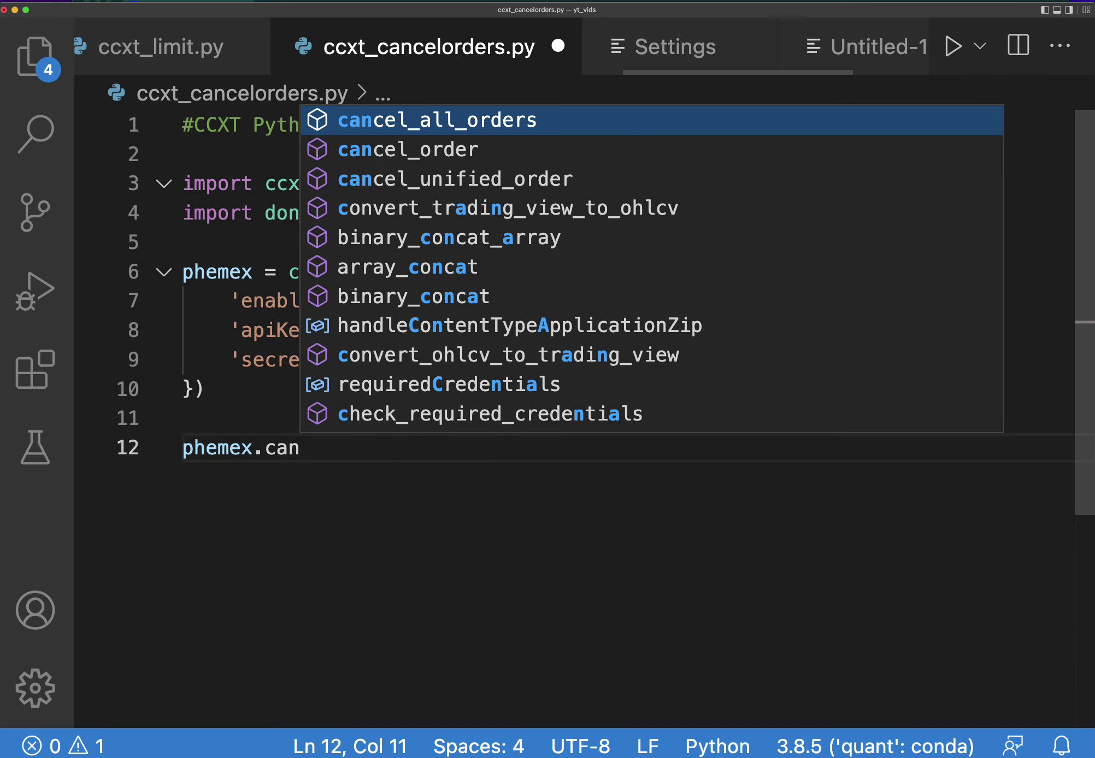
pyautogui.press('Tab')
pyautogui.write('()')
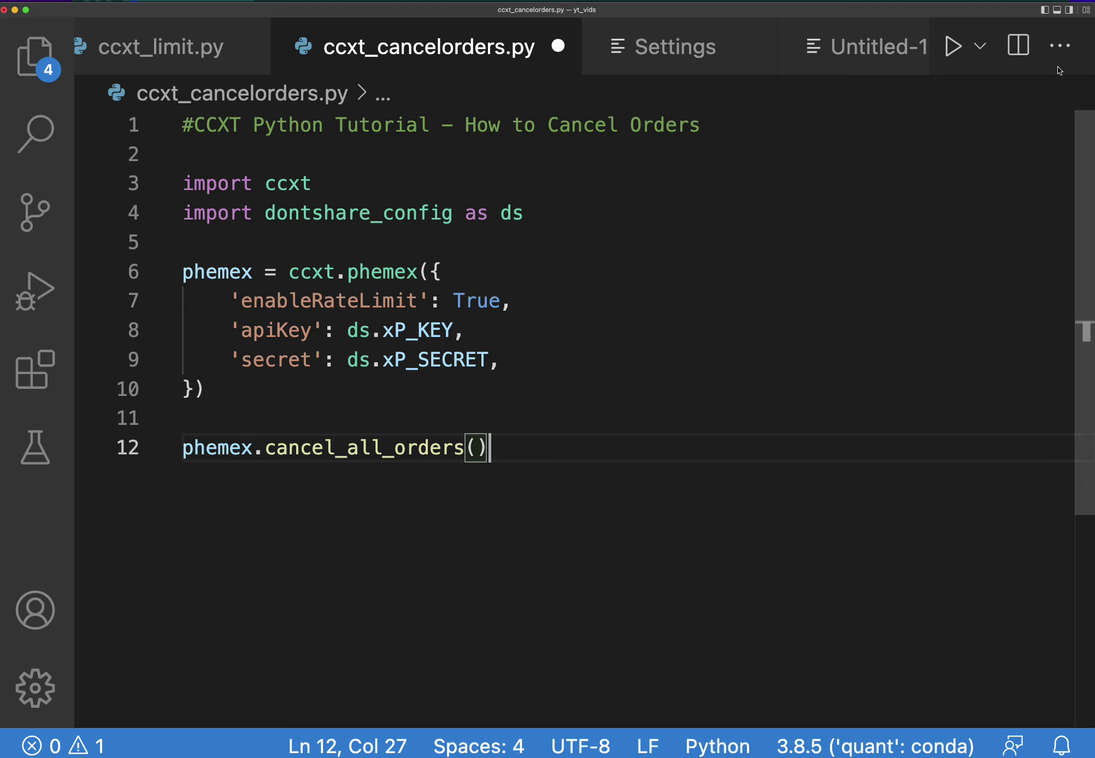
pyautogui.click(952, 46)
# Check Phemex behind the editor, then dismiss the ArgumentsRequired error output
pyautogui.moveTo(955, 13); pyautogui.dragTo(956, 188)
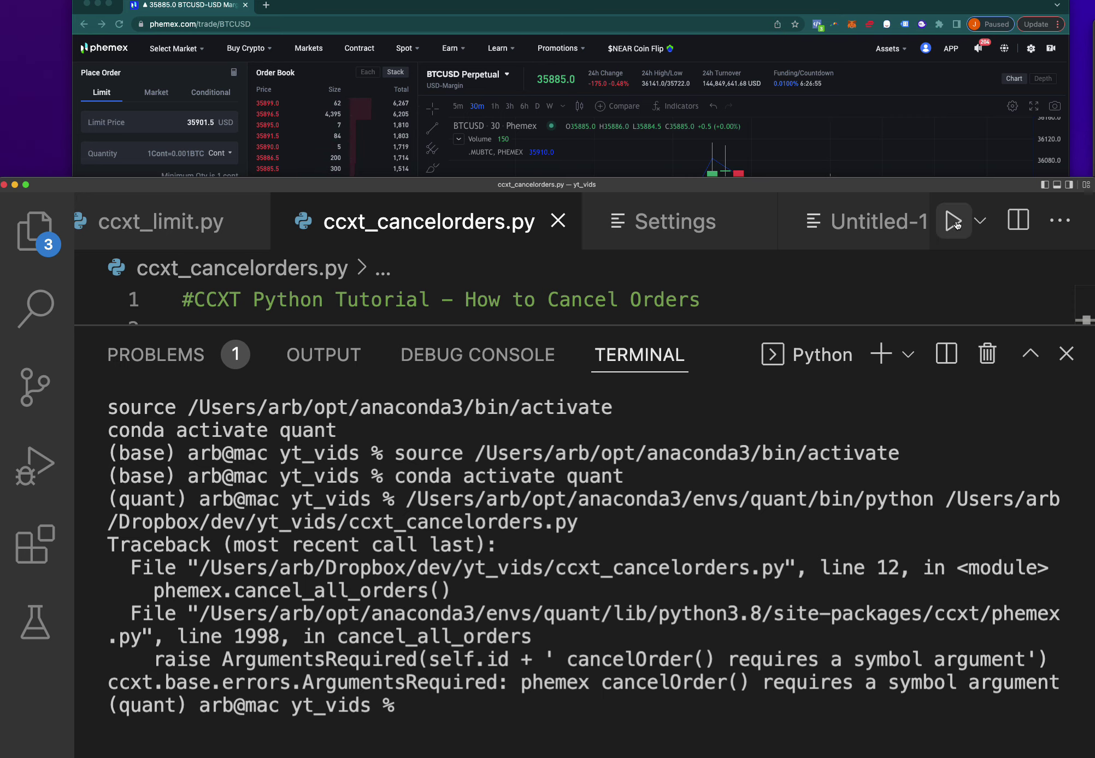
pyautogui.moveTo(910, 188); pyautogui.dragTo(920, 2)
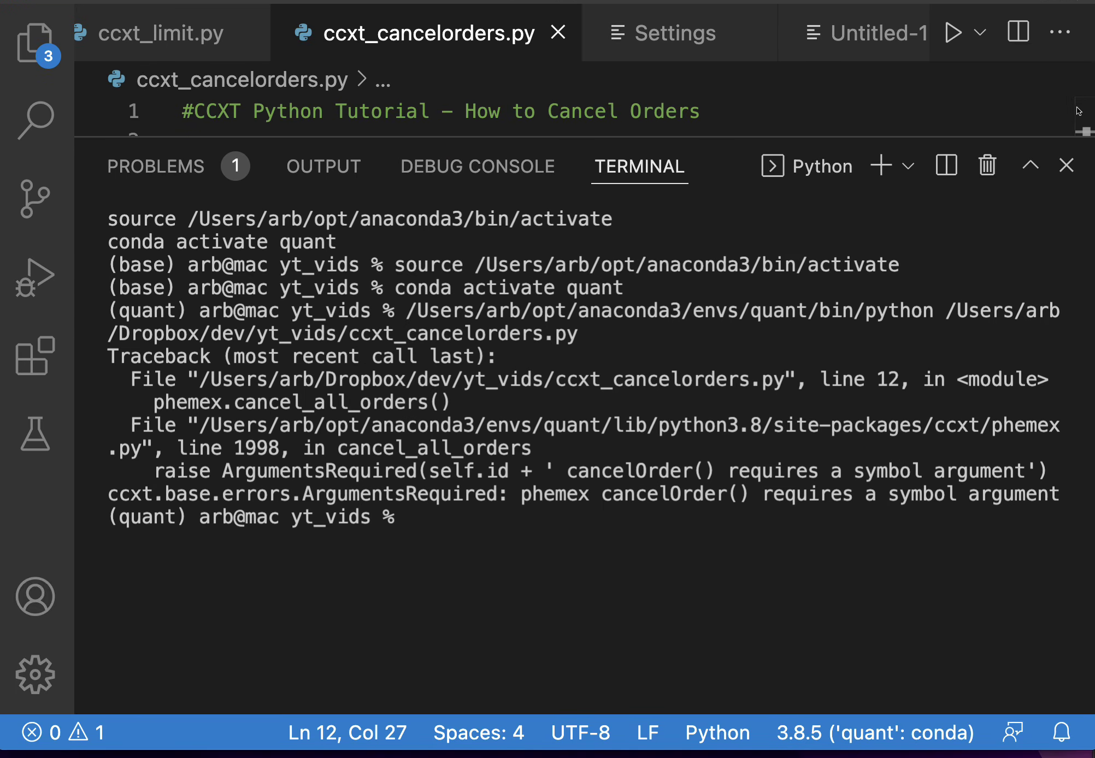
pyautogui.click(1065, 166)
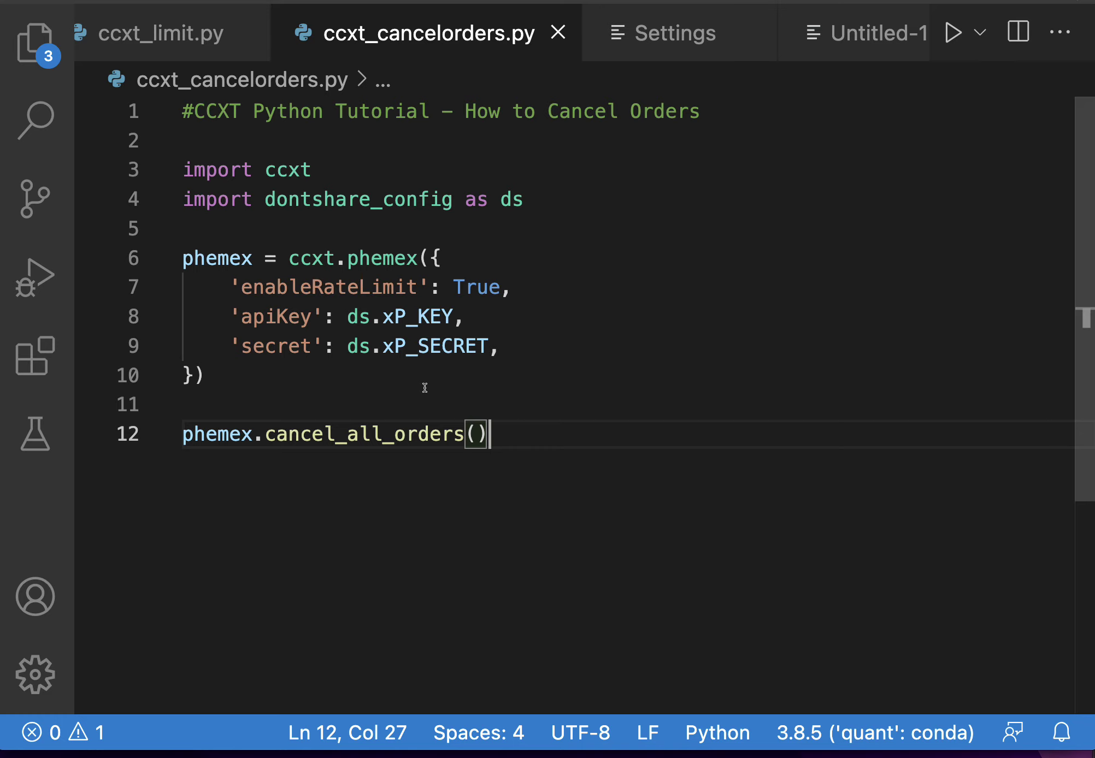
pyautogui.click(424, 407)
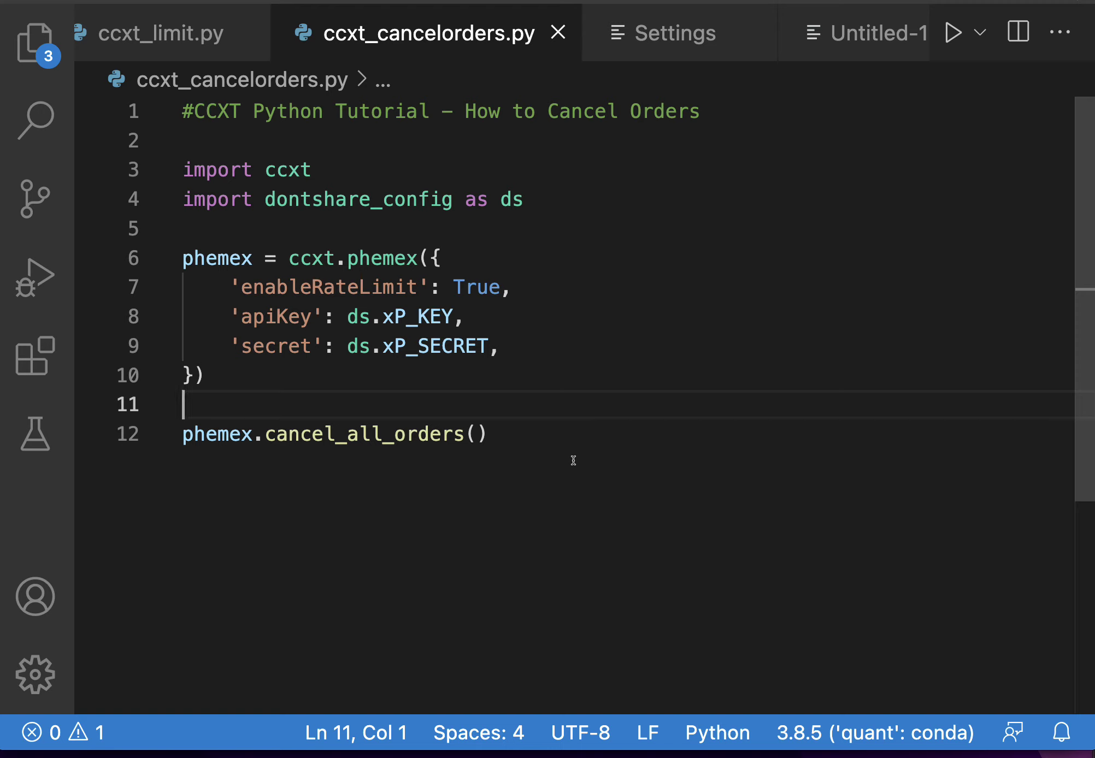
# Insert symbol = 'uBTCUSD' above the cancel call, followed by a blank line
pyautogui.click(237, 595)
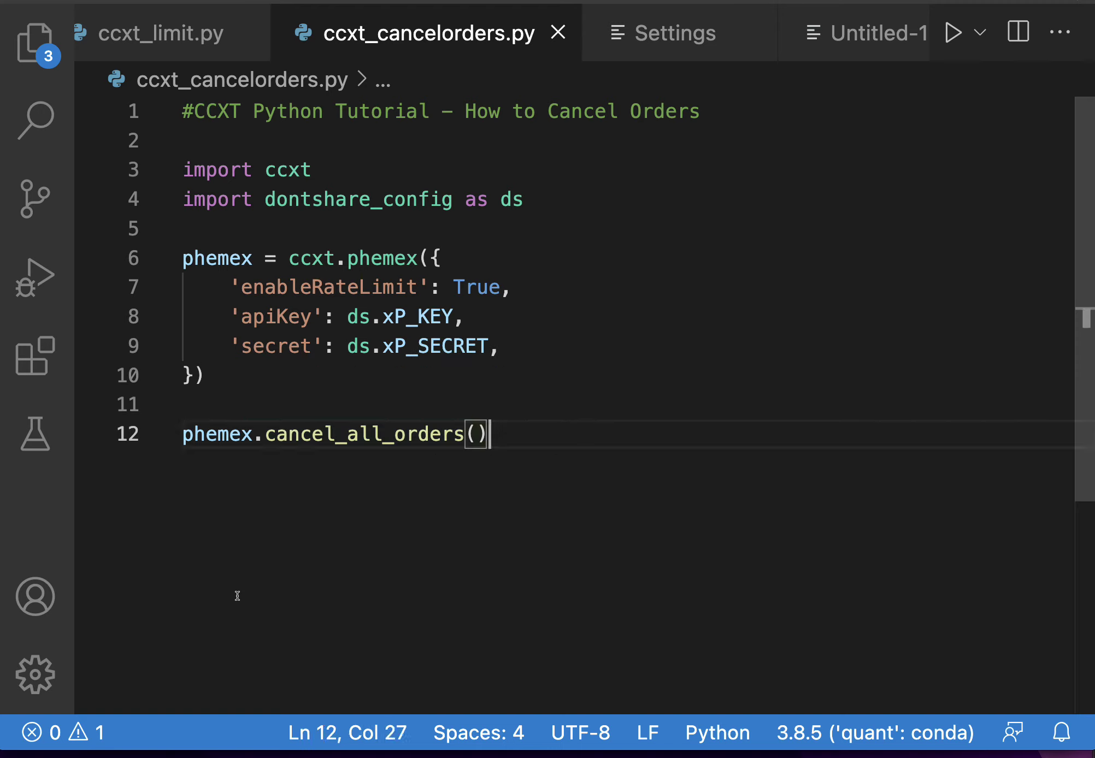
pyautogui.hotkey('shift', 'Left')
pyautogui.hotkey('shift', 'Left')
pyautogui.hotkey('shift', 'Left')
pyautogui.press('Home')
pyautogui.click(339, 410)
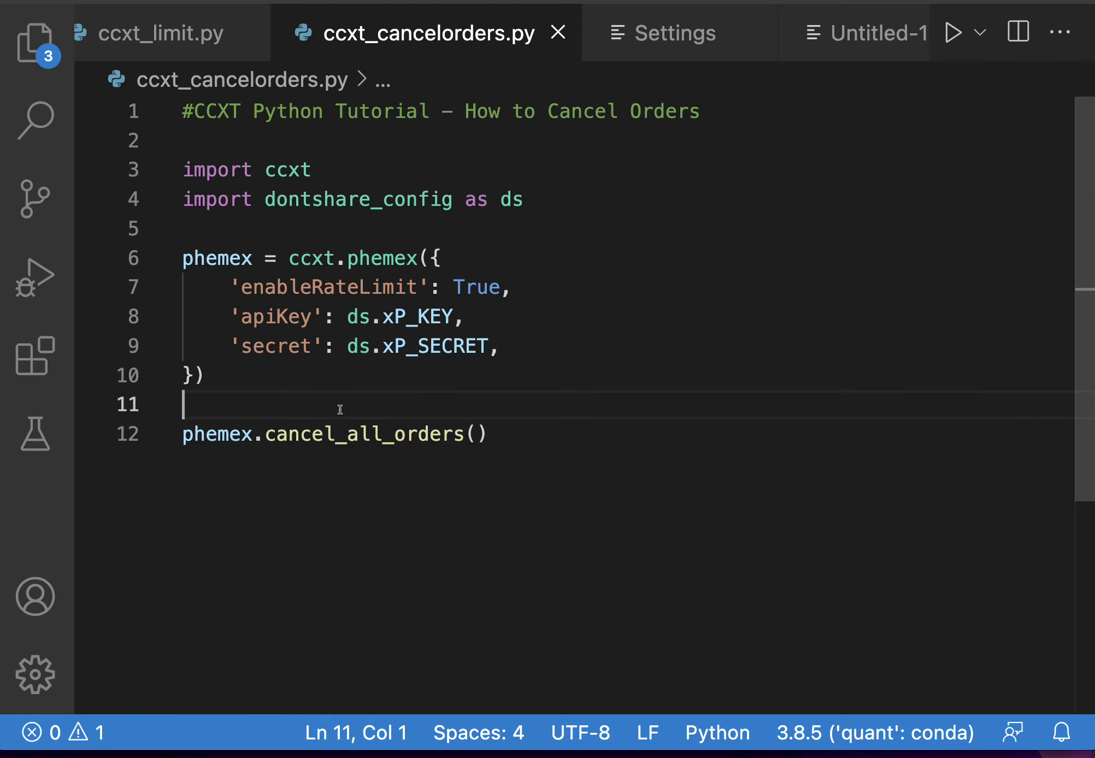
pyautogui.press('Return')
pyautogui.write('symbol')
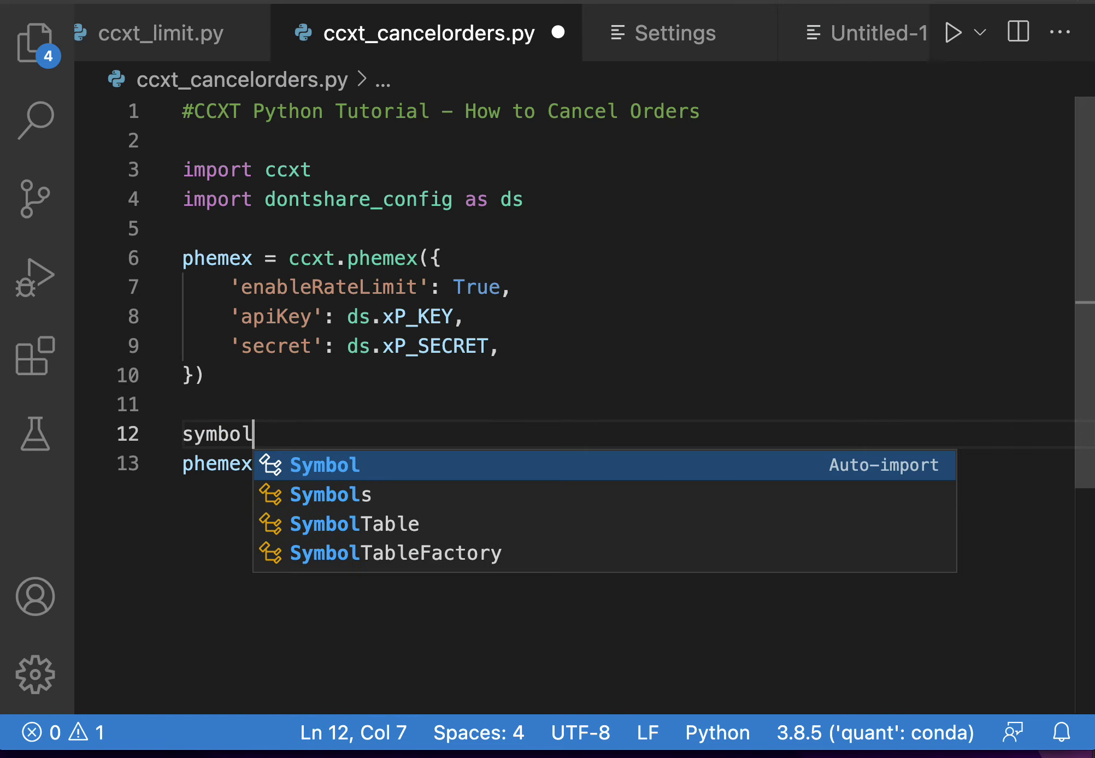
pyautogui.write(' =')
pyautogui.press('BackSpace')
pyautogui.press('BackSpace')
pyautogui.write('=')
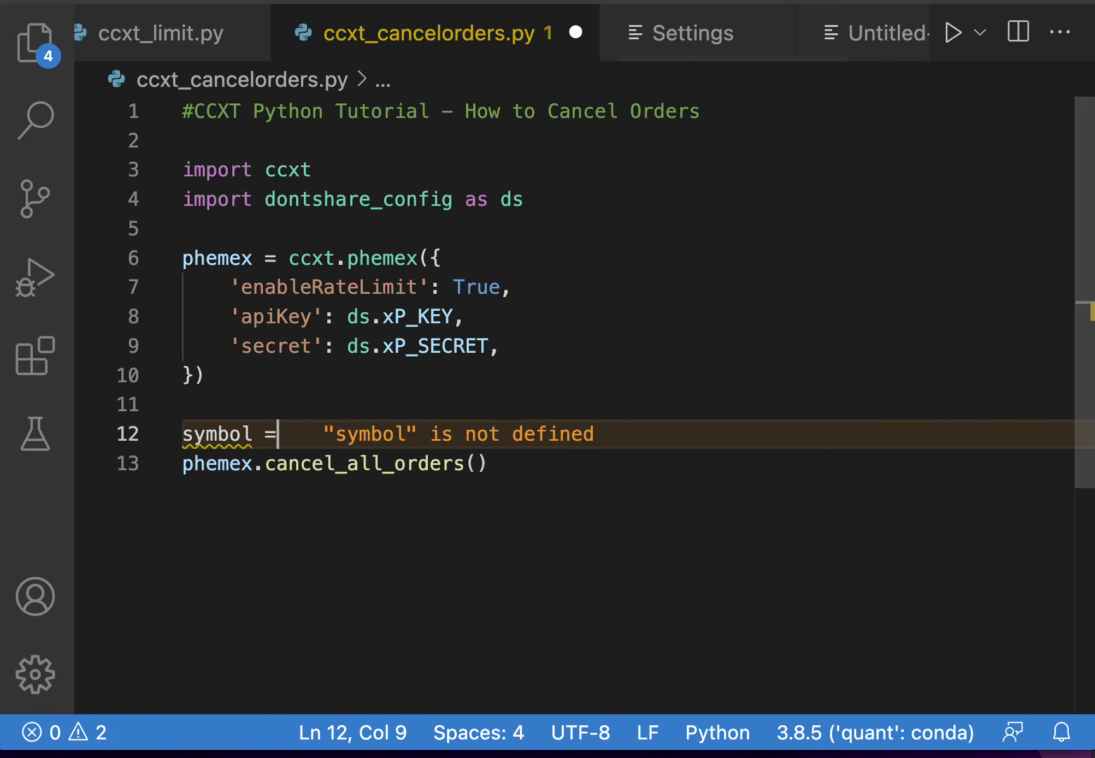
pyautogui.write(" 'uBTC")
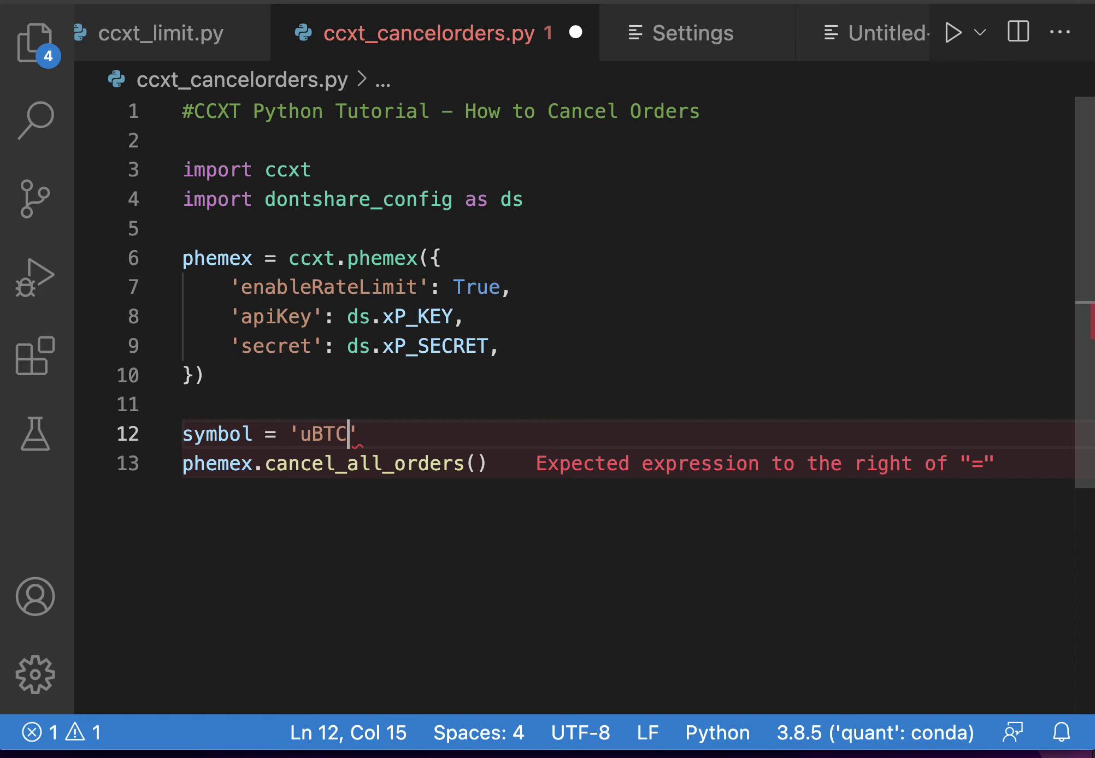
pyautogui.write('USD')
pyautogui.press('Right')
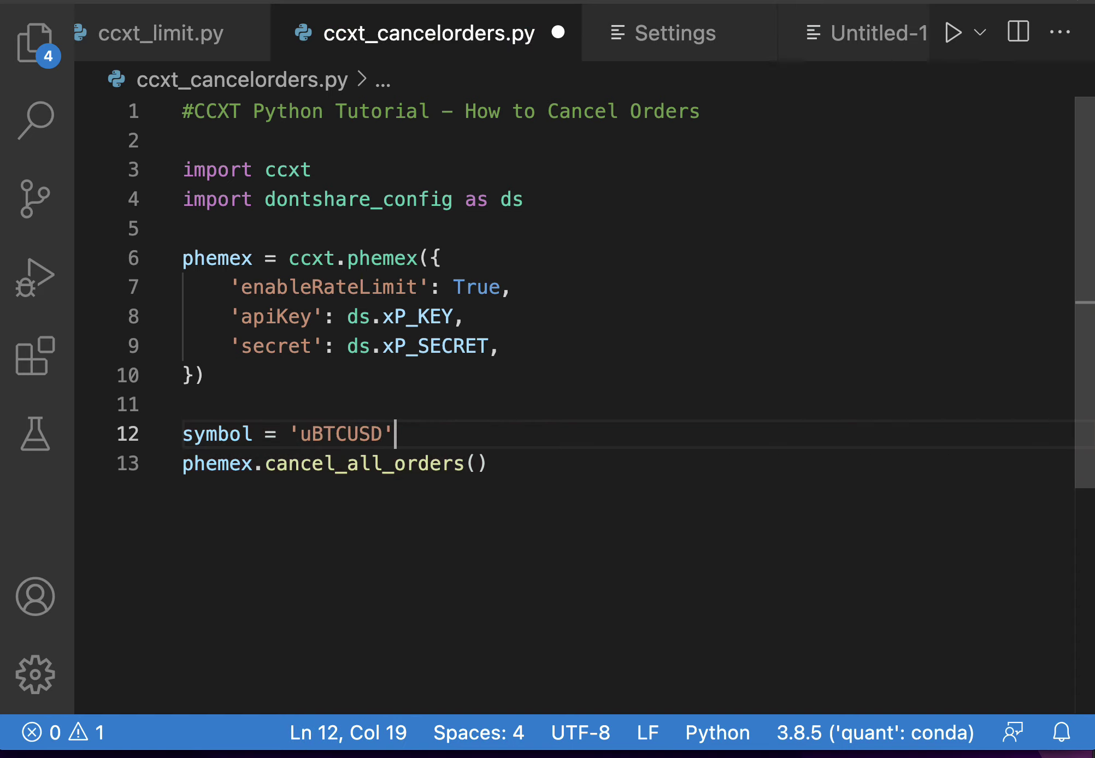
pyautogui.press('Return')
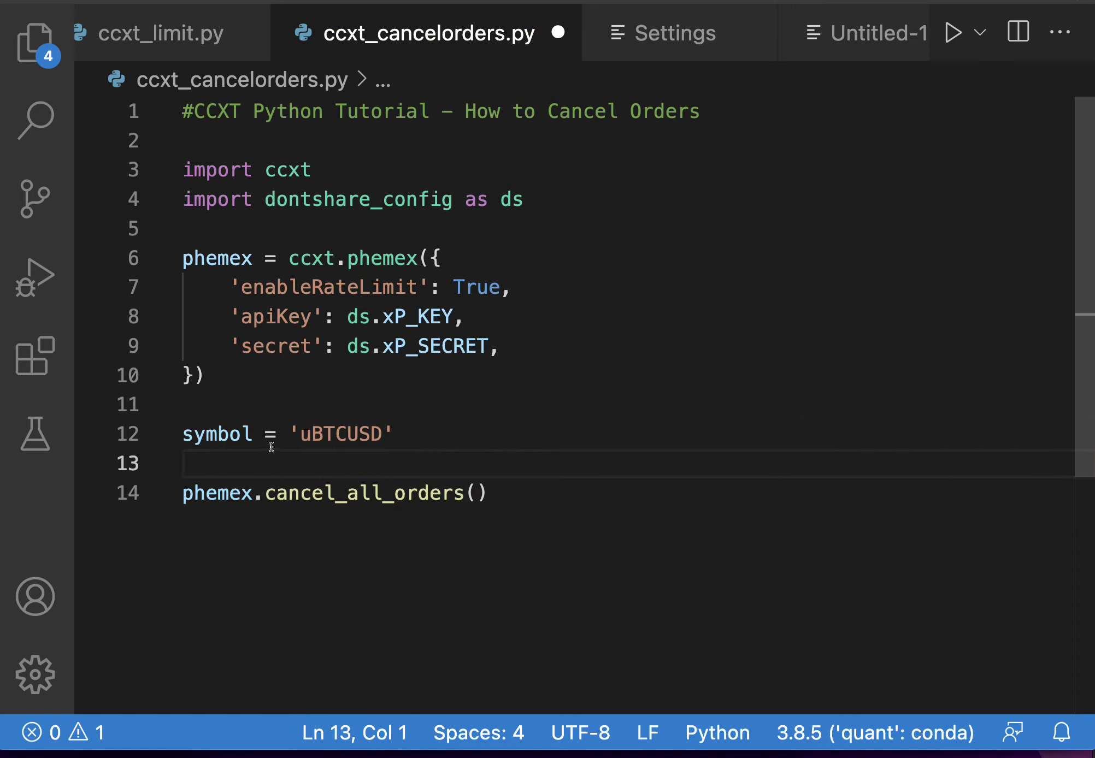
pyautogui.click(270, 446)
pyautogui.moveTo(291, 433); pyautogui.dragTo(396, 434)
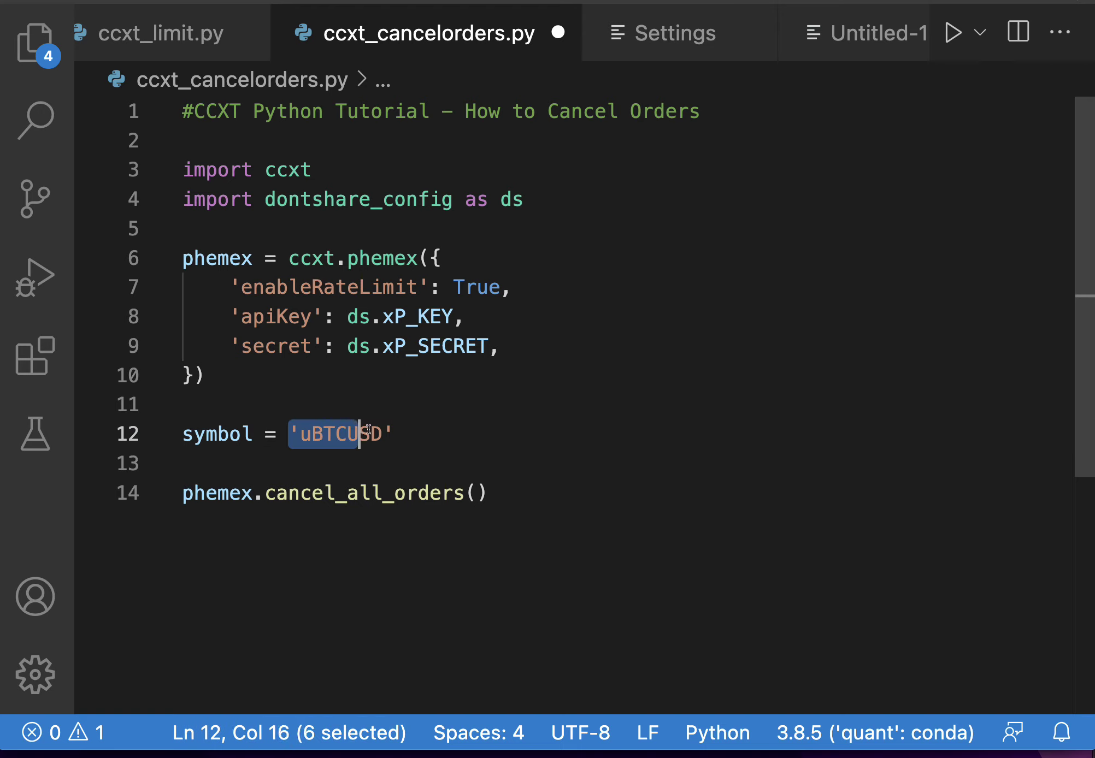
pyautogui.click(407, 434)
# Pass symbol inside cancel_all_orders(), then bring the Phemex trading page forward
pyautogui.click(479, 494)
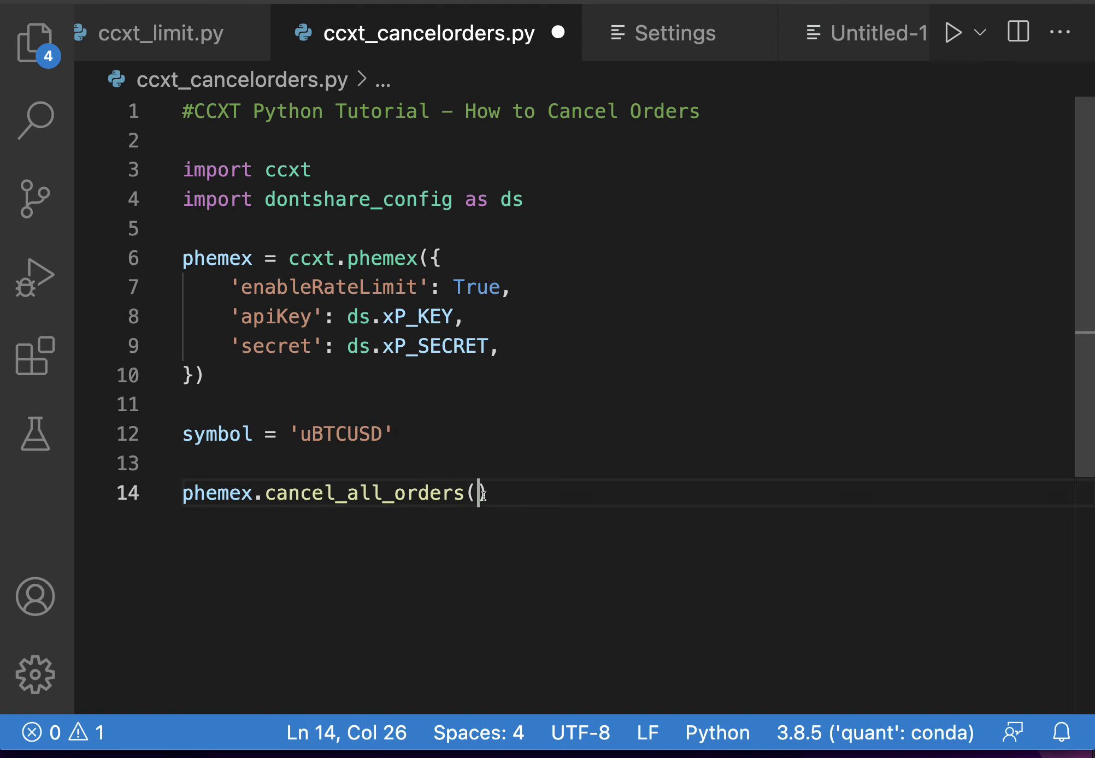
pyautogui.doubleClick(479, 494)
pyautogui.click(479, 494)
pyautogui.write('symbol')
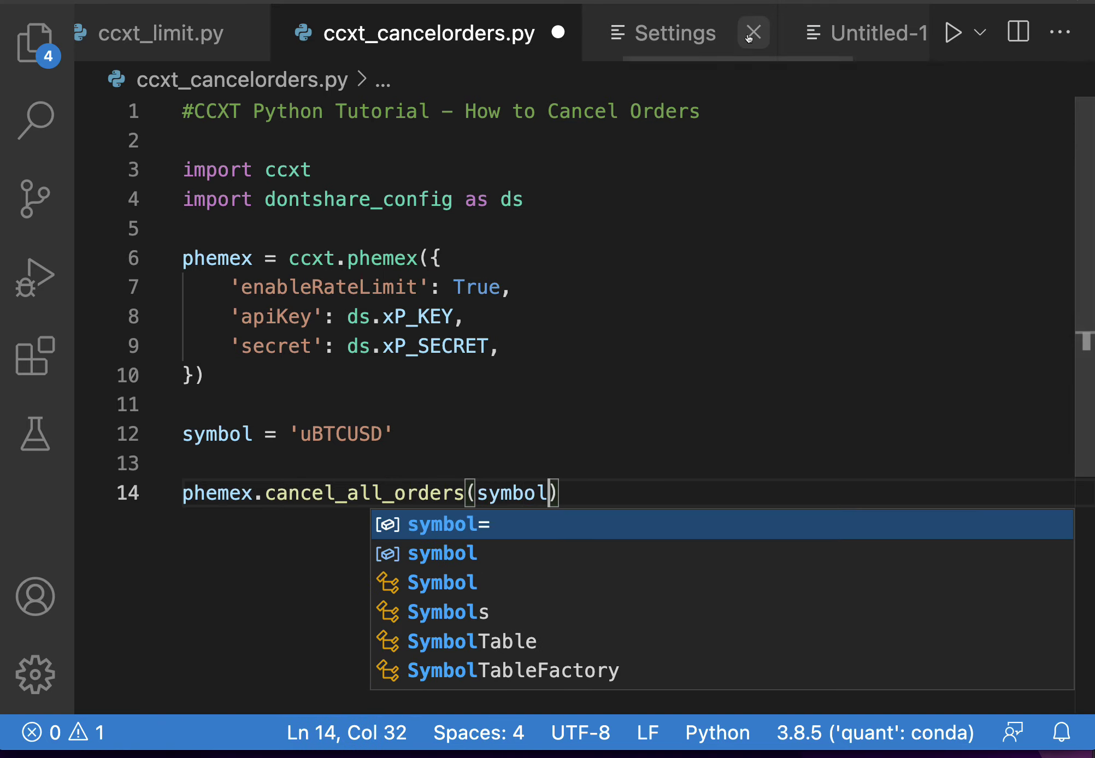
pyautogui.click(660, 21)
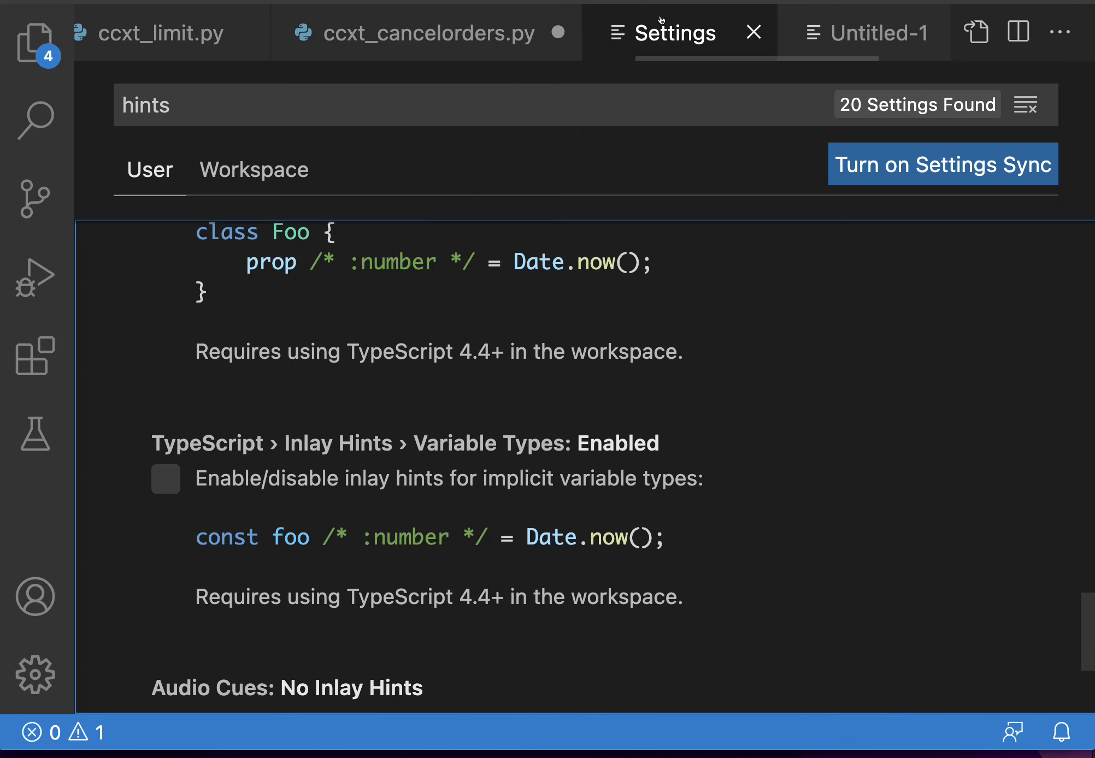
pyautogui.moveTo(160, 34)
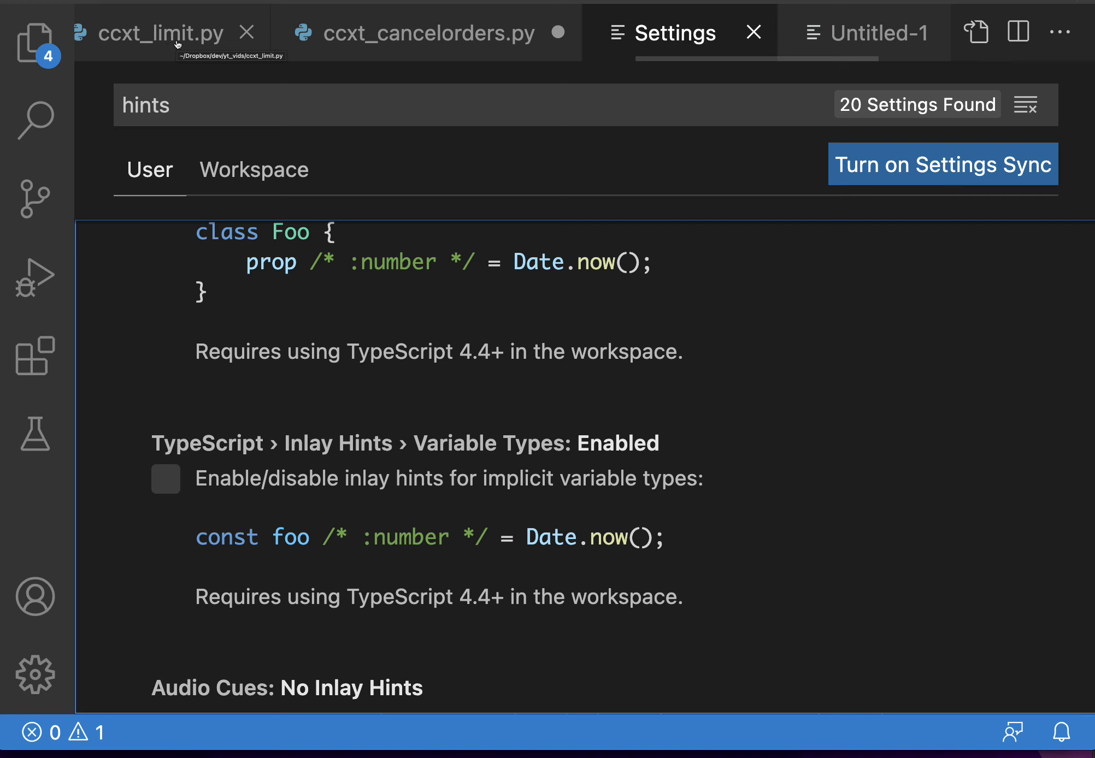
pyautogui.click(305, 43)
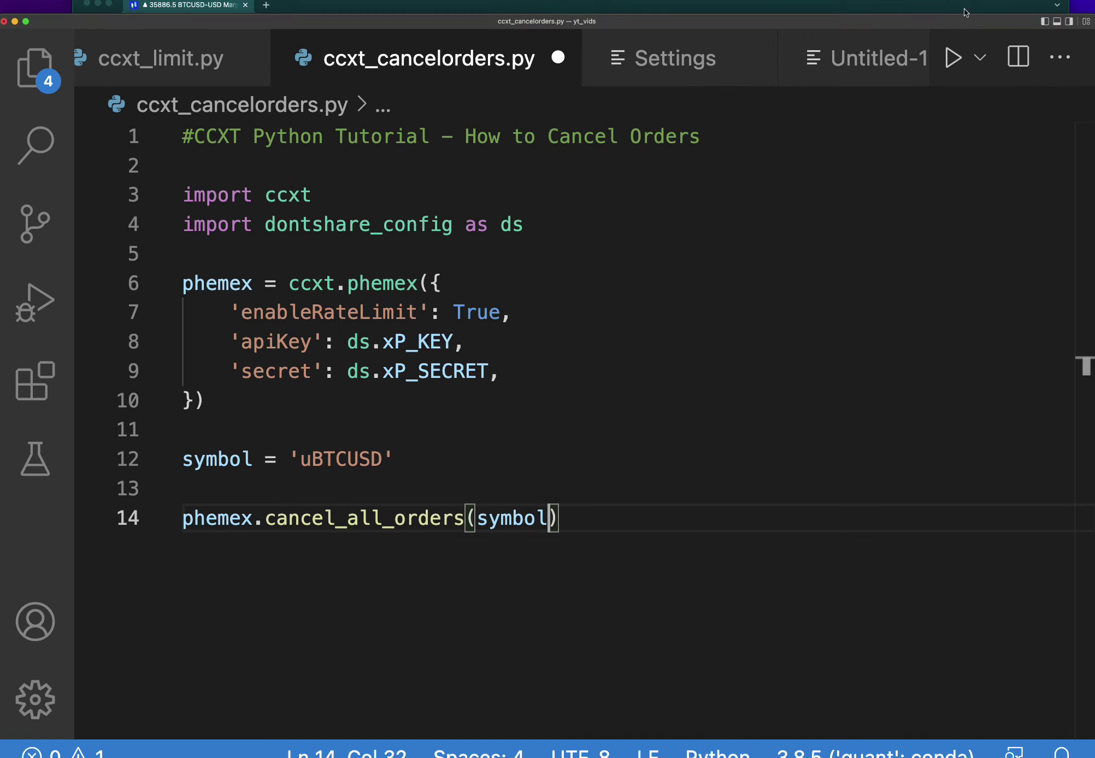
pyautogui.click(965, 7)
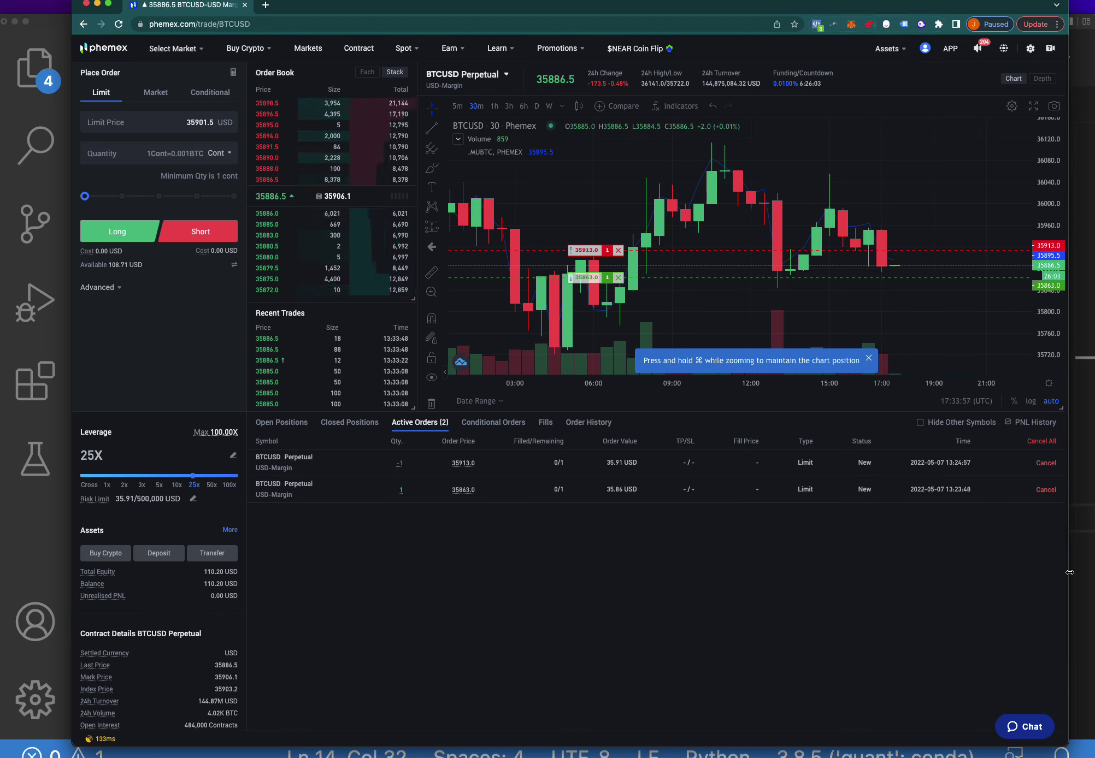
# Run the updated script, confirm Phemex lists no active orders, and close the terminal
pyautogui.click(1090, 602)
pyautogui.click(420, 569)
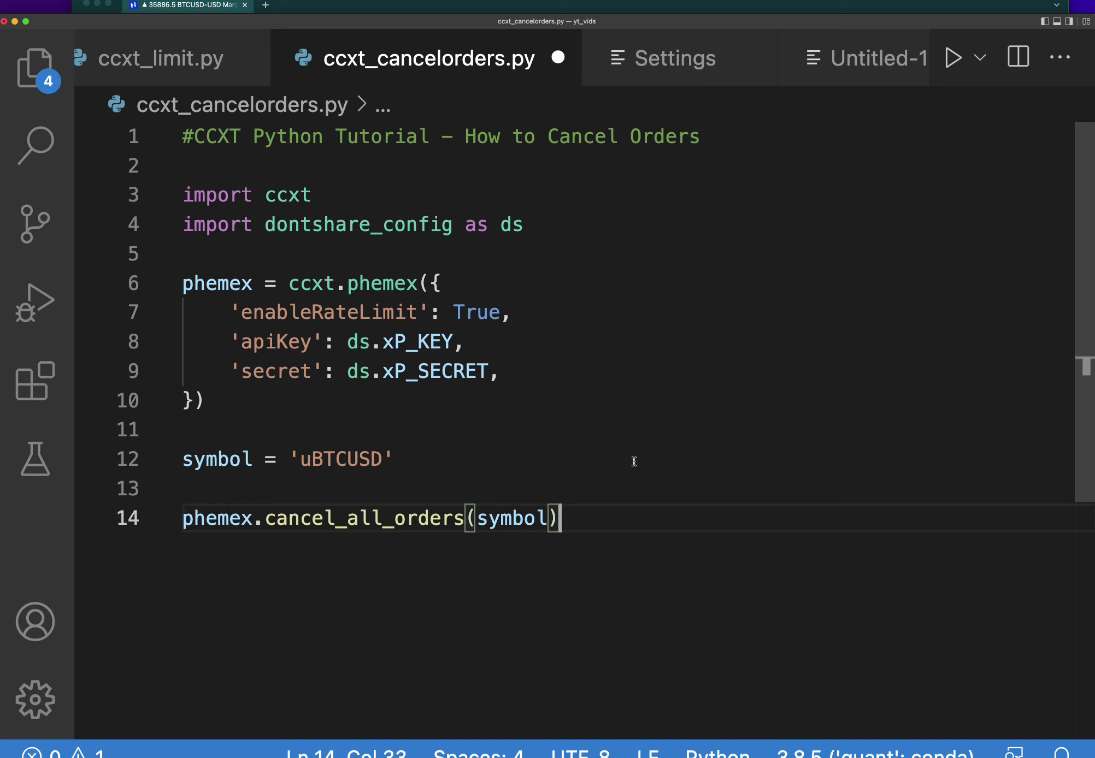
pyautogui.click(952, 59)
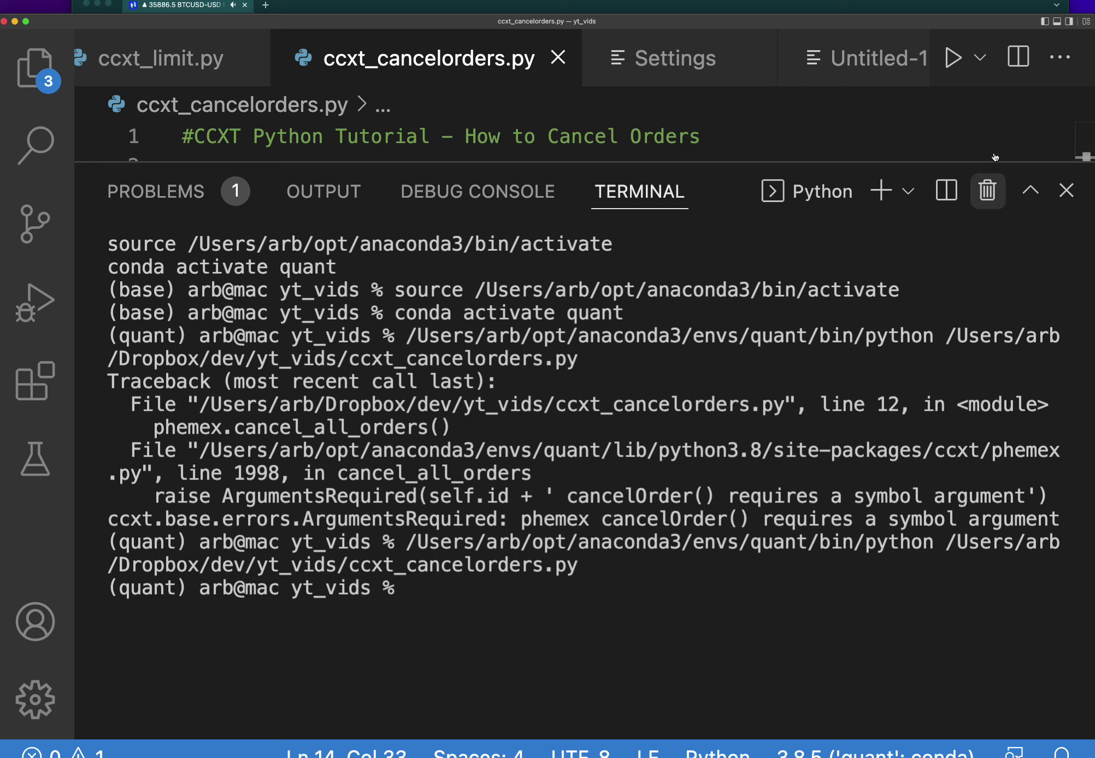
pyautogui.press('super+Tab')
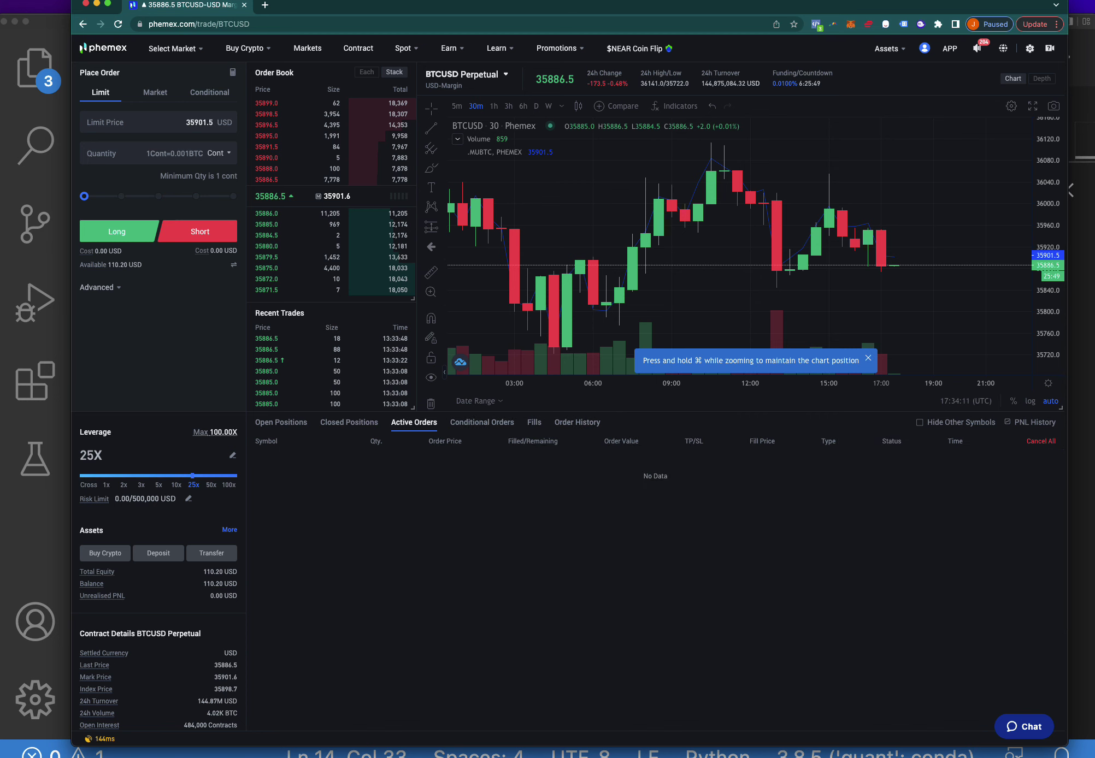
pyautogui.press('super+Tab')
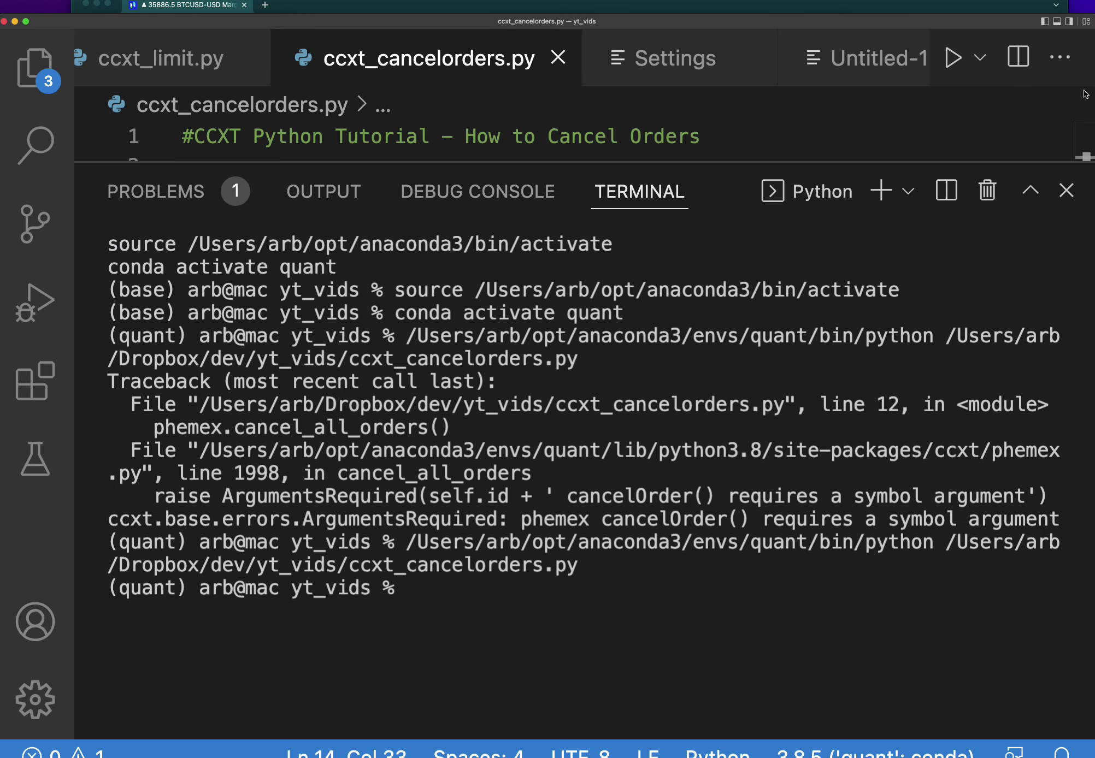
pyautogui.click(987, 190)
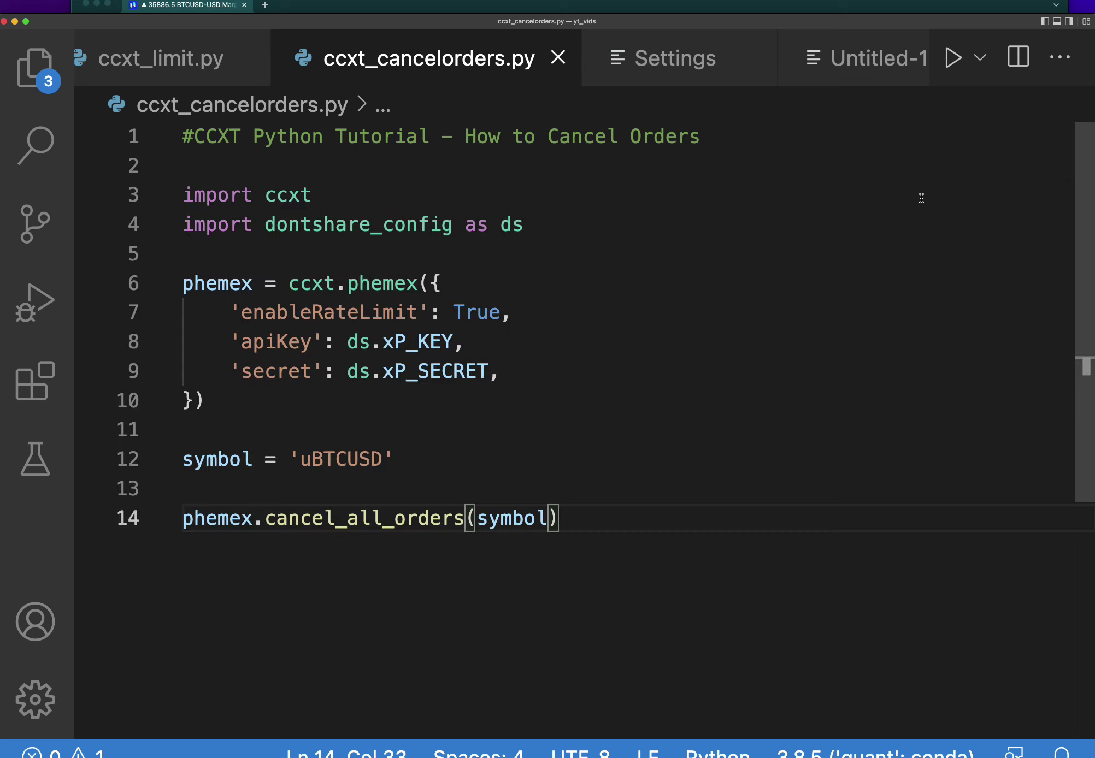